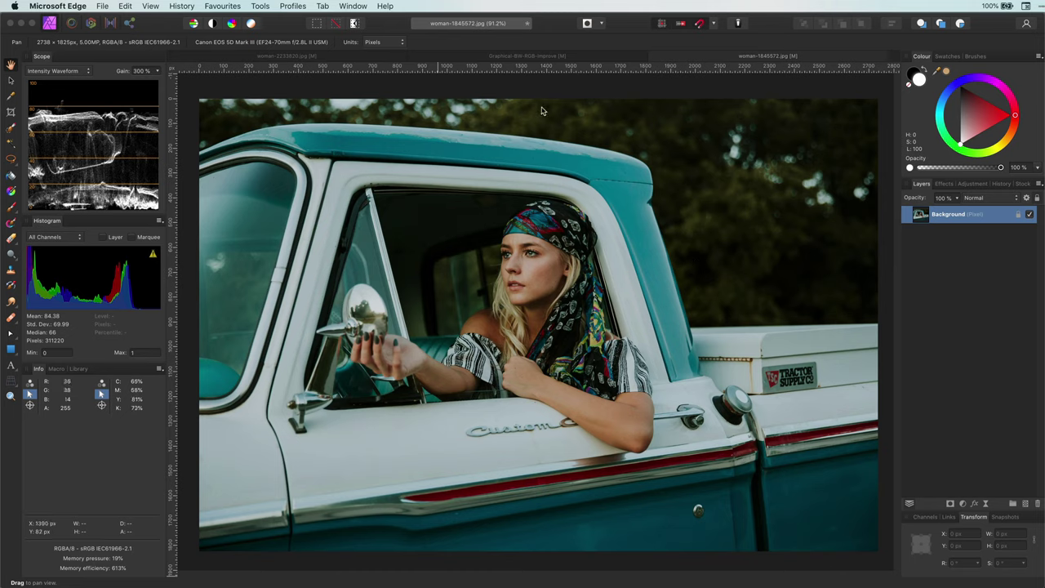
Duplicate Background into four stacked copies, hide the bottom one, and select the third copy
click(538, 98)
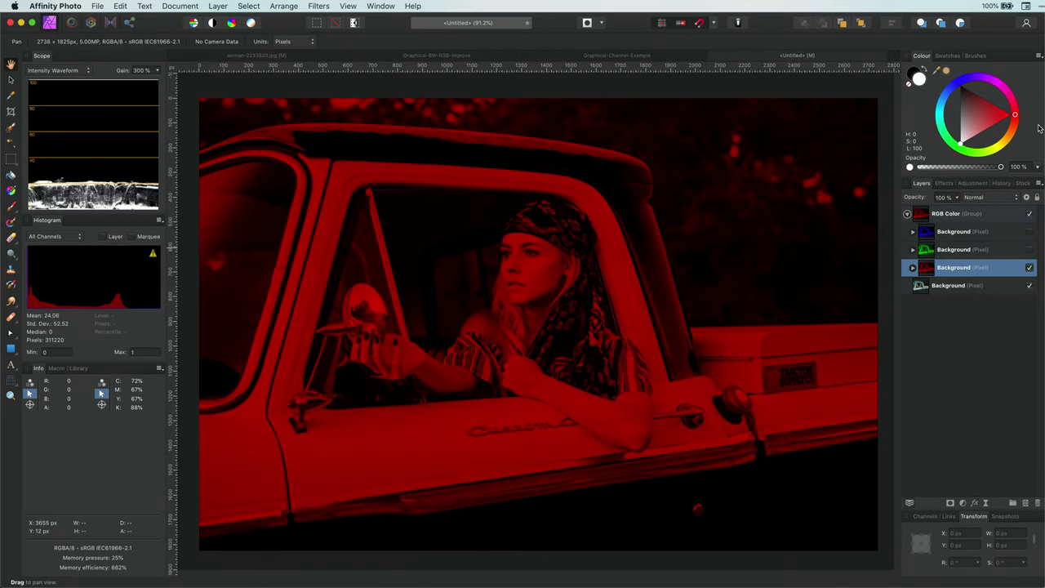
key(alt+bracketright)
key(alt+bracketright)
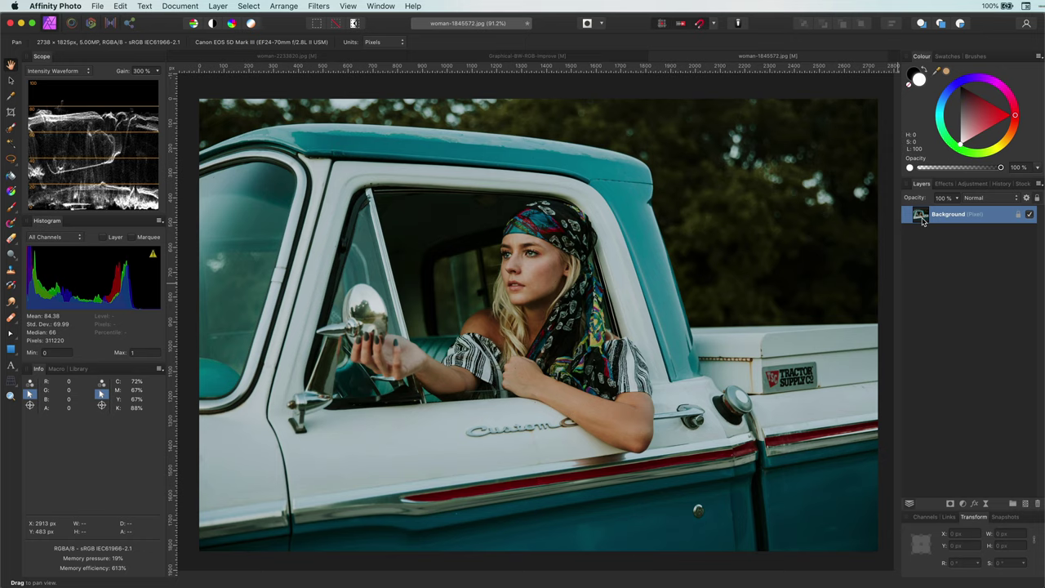
key(super+j)
key(super+j)
key(super+j)
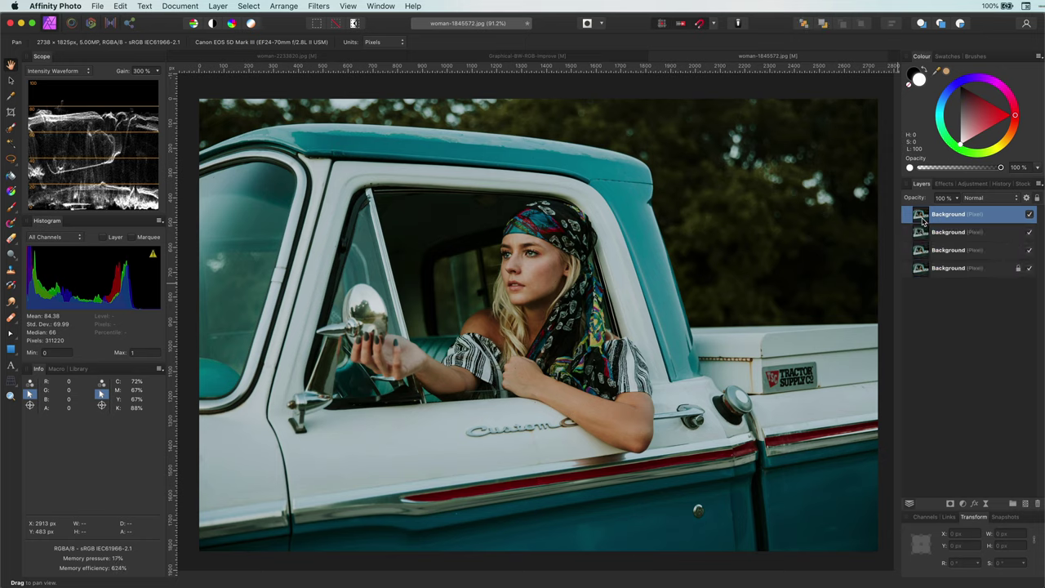
click(1029, 269)
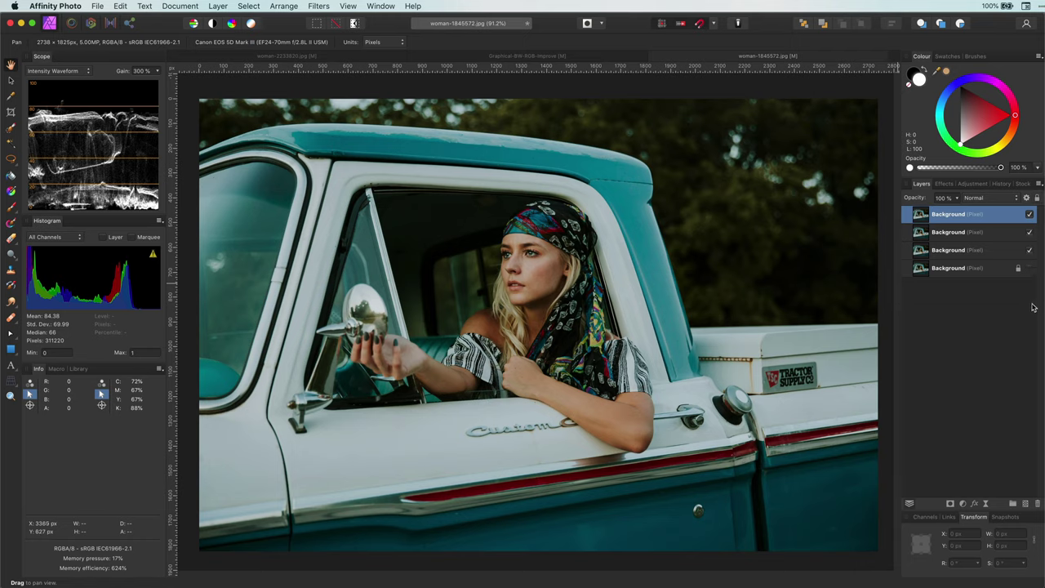
click(953, 254)
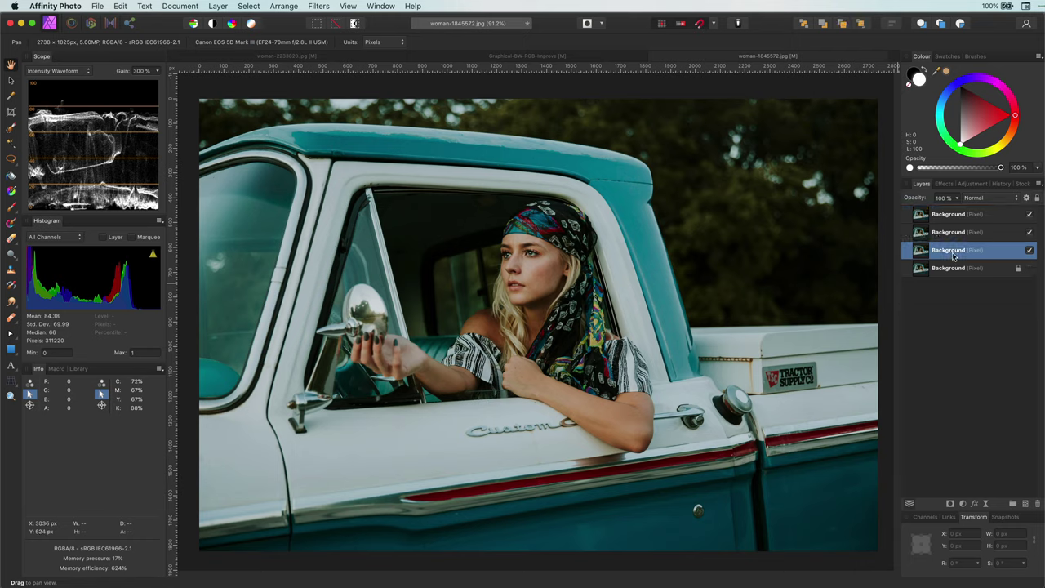
Add a Curves adjustment with the Green and Blue channel curves flattened to zero
click(963, 506)
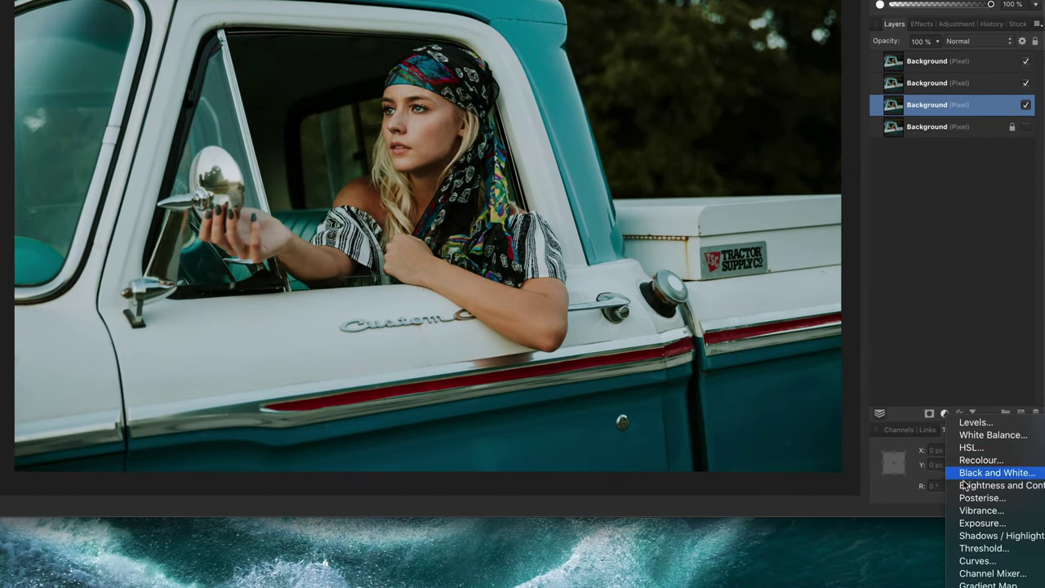
click(977, 561)
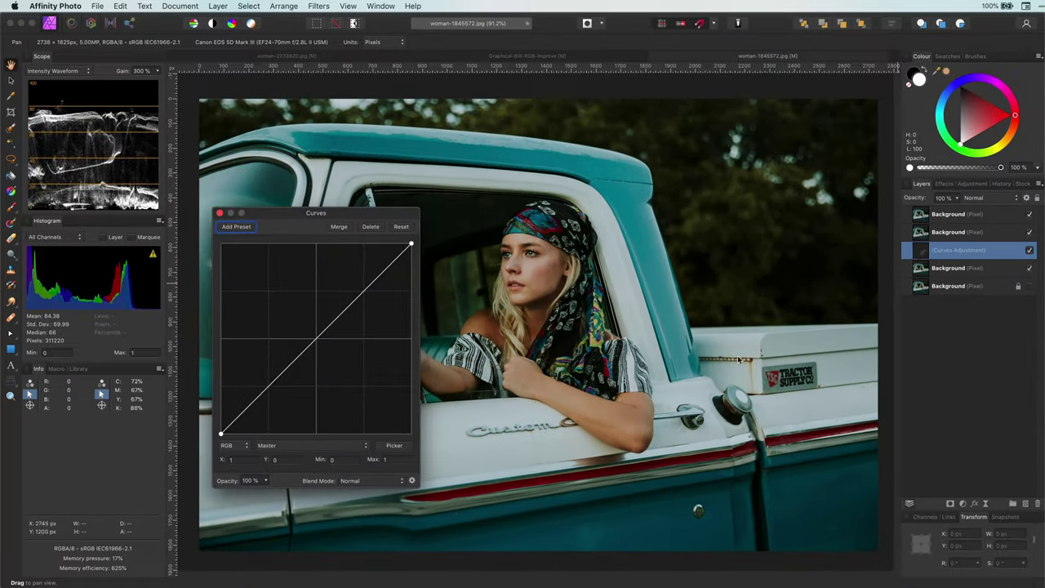
click(334, 445)
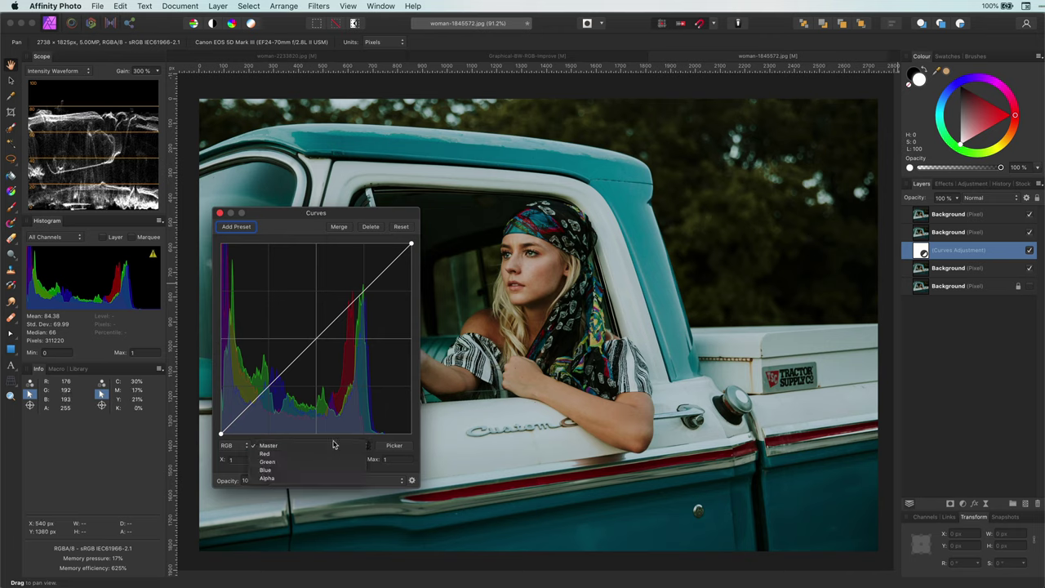
click(323, 455)
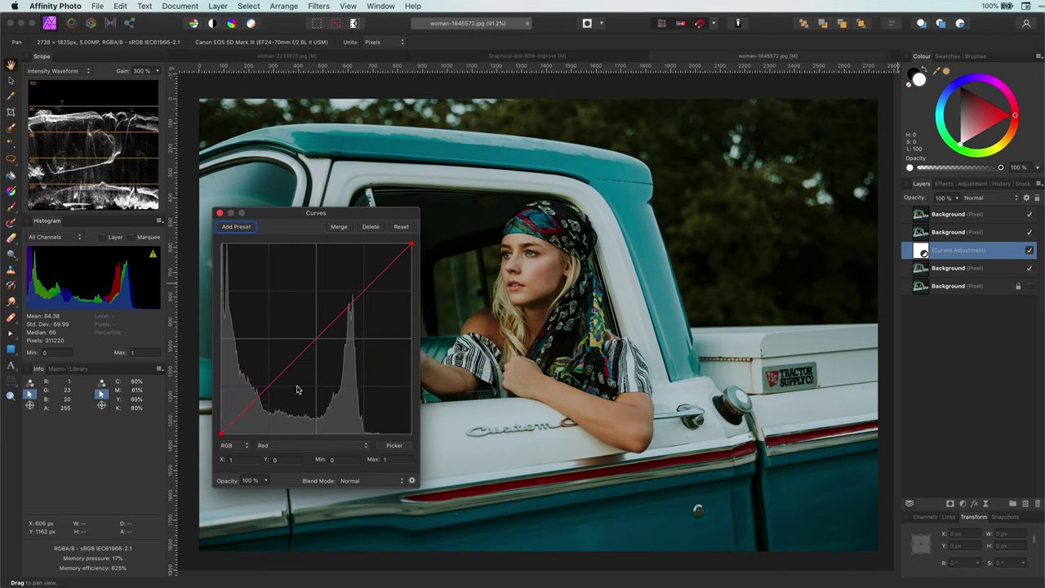
click(317, 449)
click(314, 454)
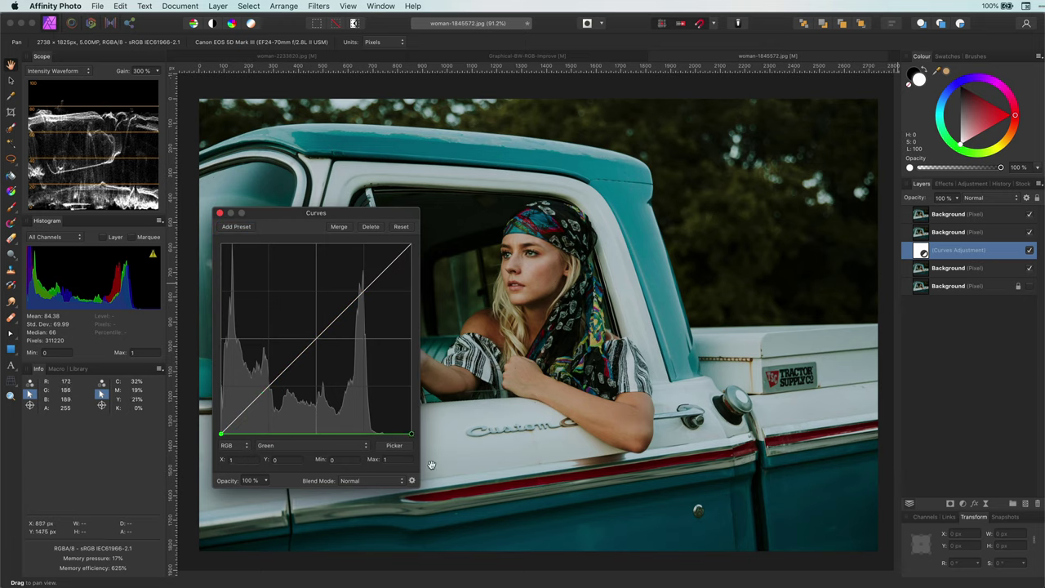
click(319, 451)
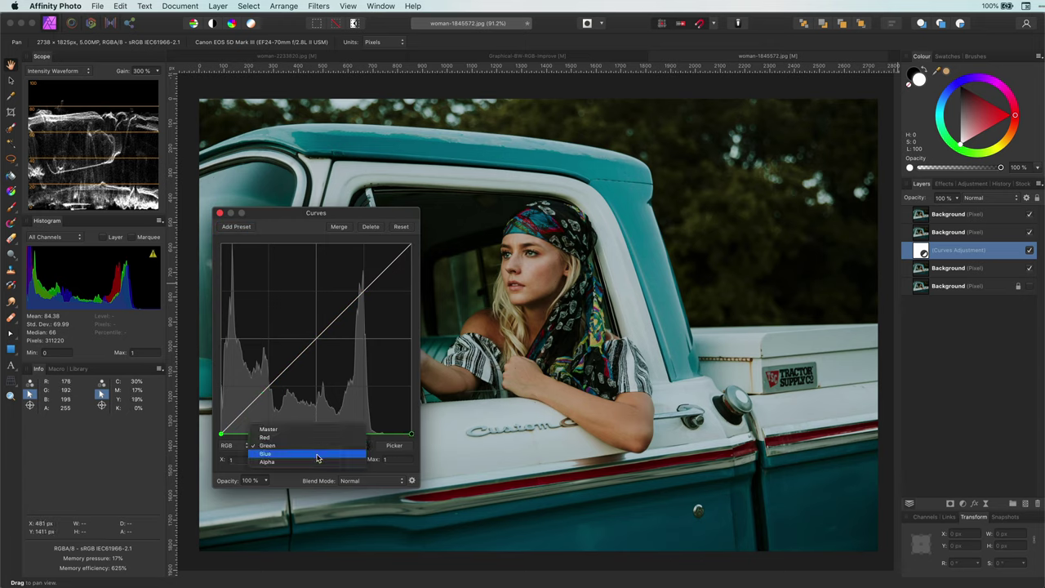
click(318, 454)
drag(411, 248, 424, 450)
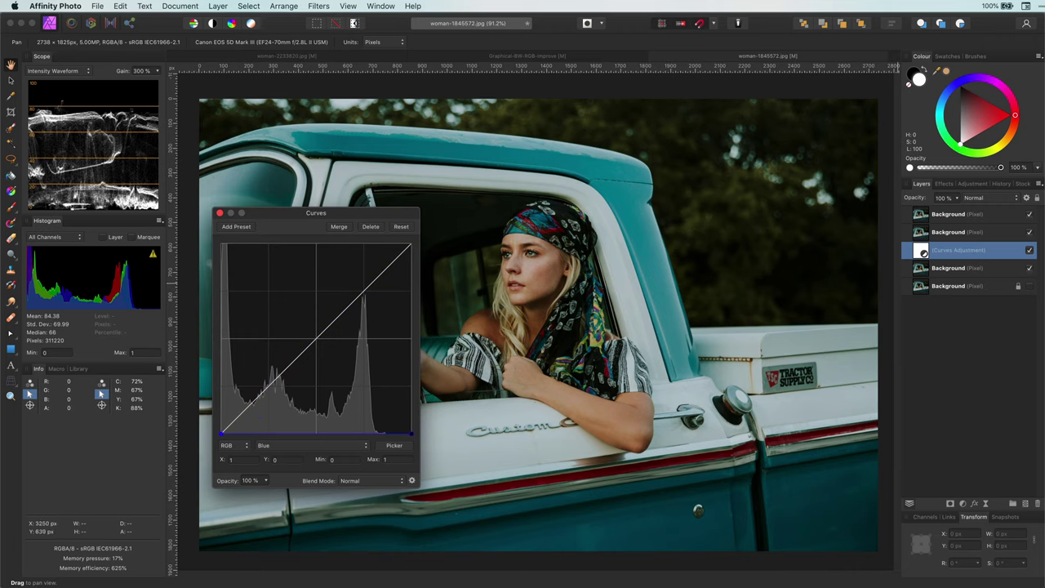
Hide the top two Background copies, nest Curves inside the third copy, and select the second copy
click(1029, 232)
click(1029, 214)
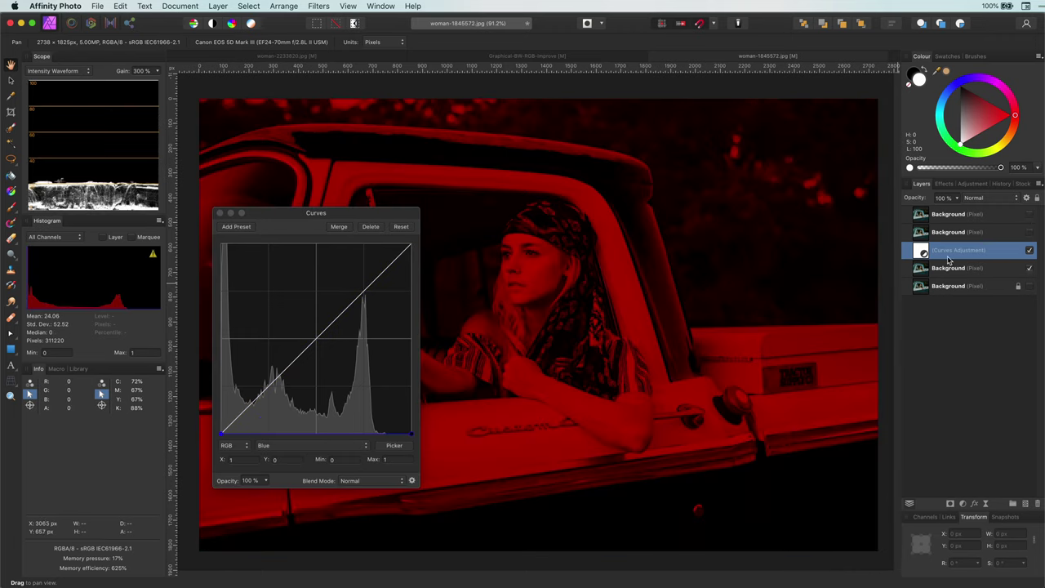
drag(922, 254, 959, 278)
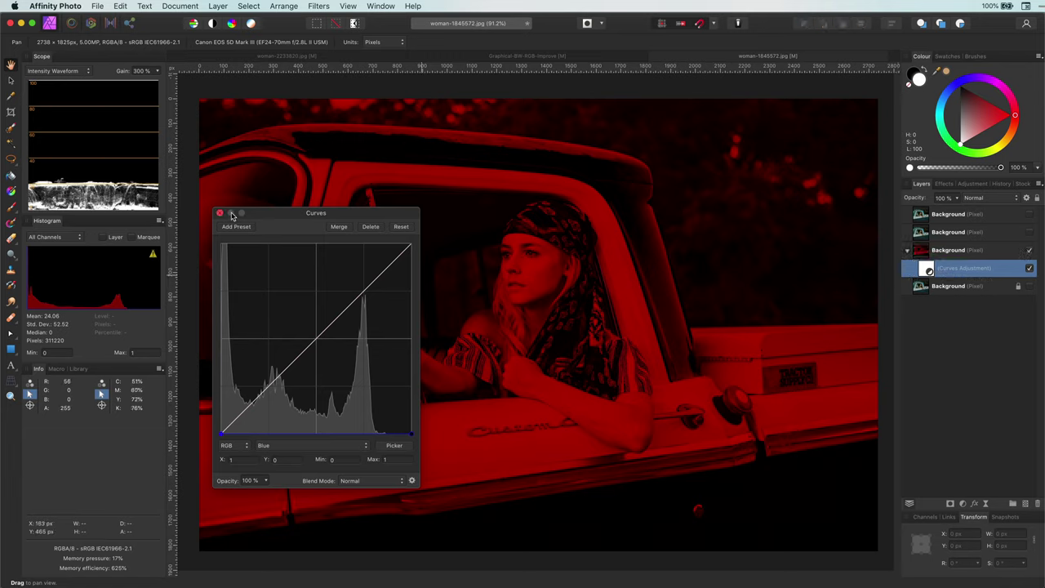
click(220, 212)
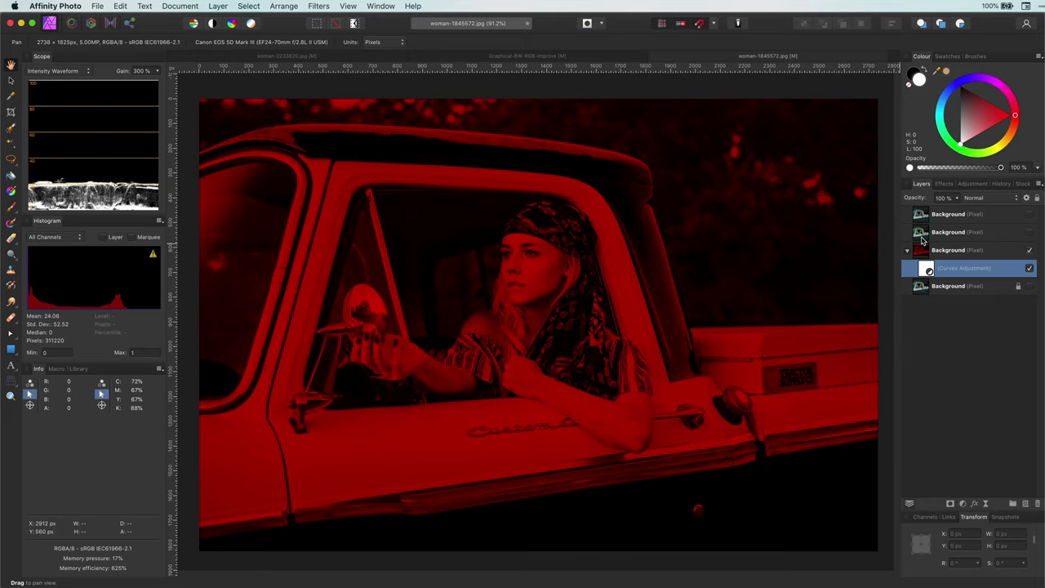
click(924, 238)
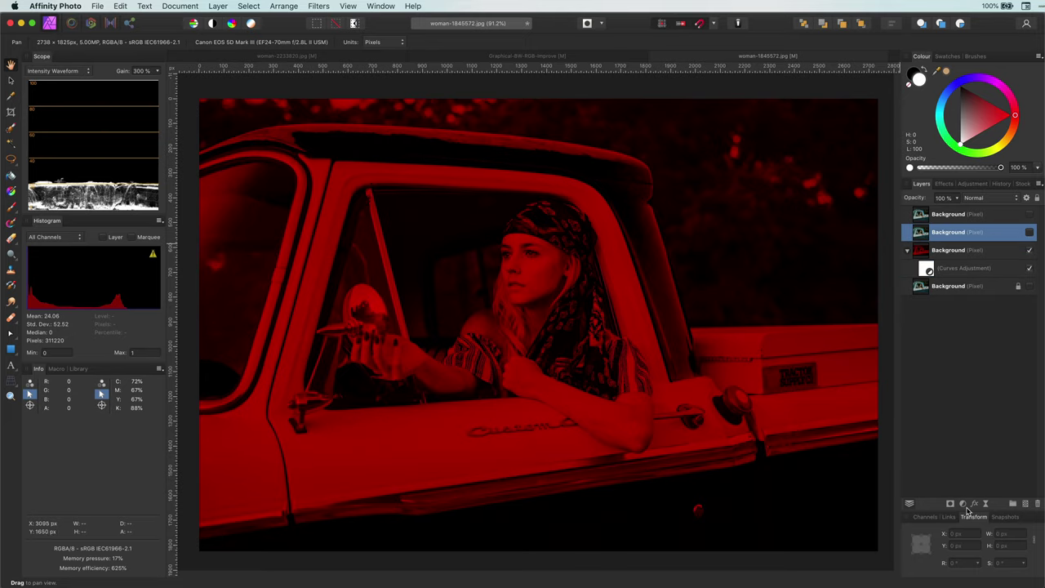
Nest a Channel Mixer in the second copy with Red output red 0% and Blue output blue 0%
click(964, 504)
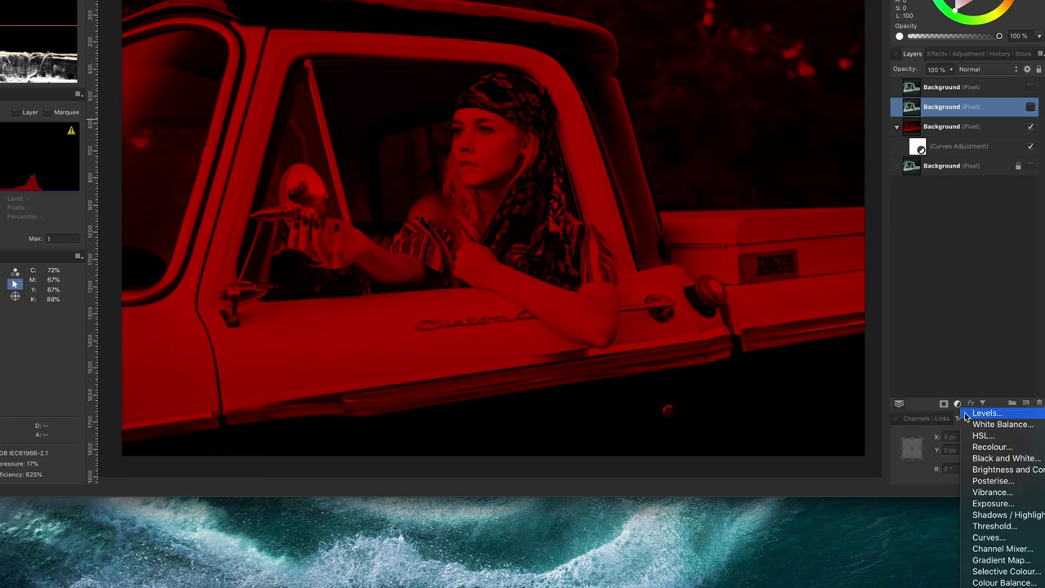
click(990, 551)
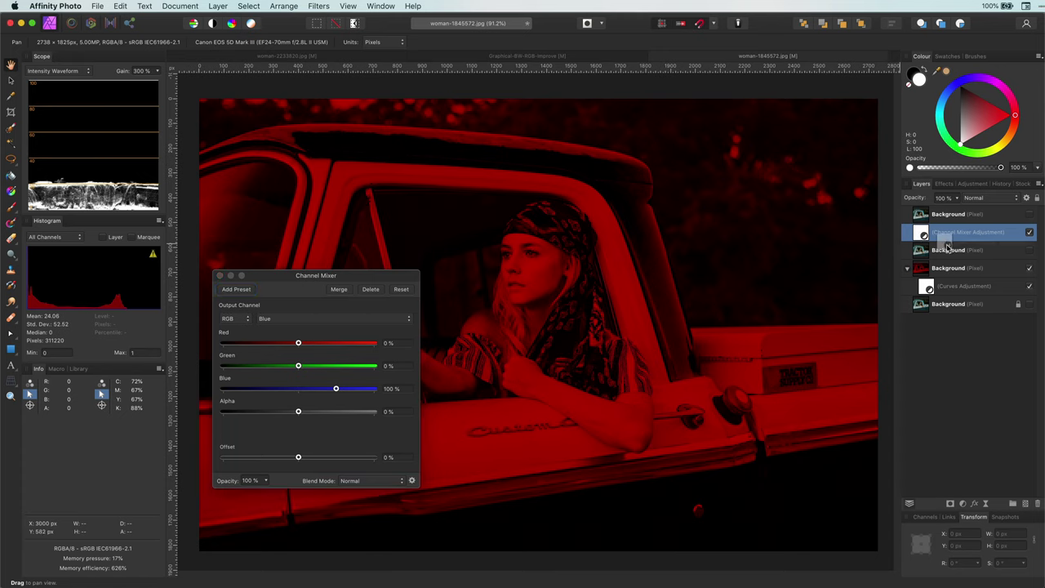
drag(947, 247, 955, 241)
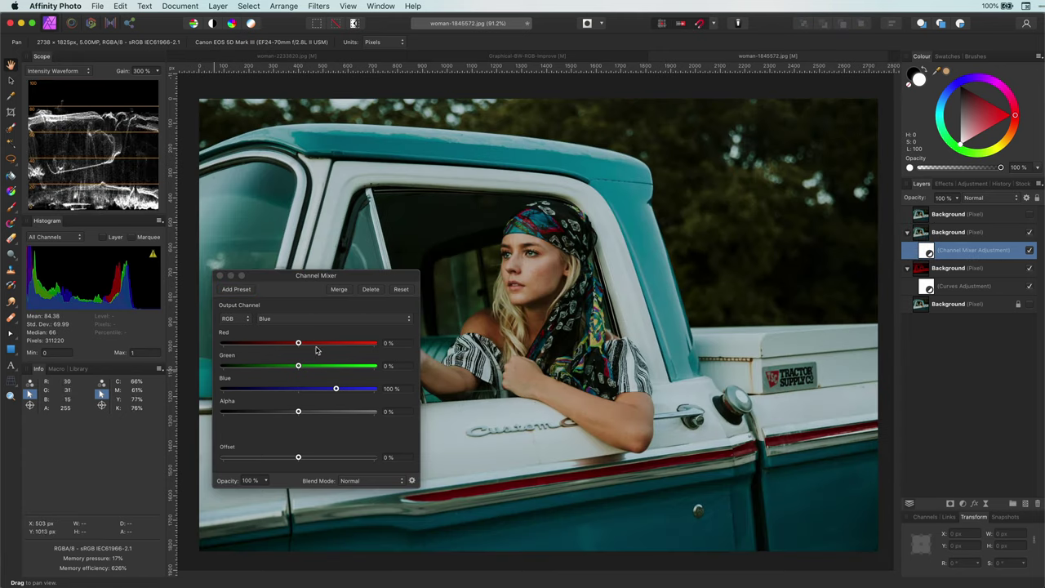
click(294, 319)
click(270, 303)
drag(335, 343, 298, 343)
click(310, 320)
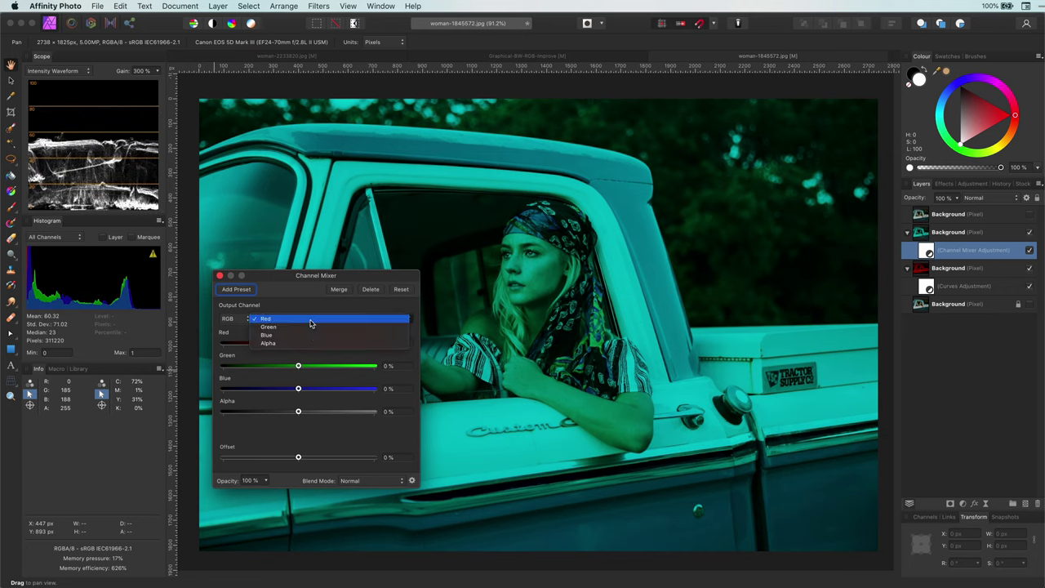
click(310, 334)
click(315, 320)
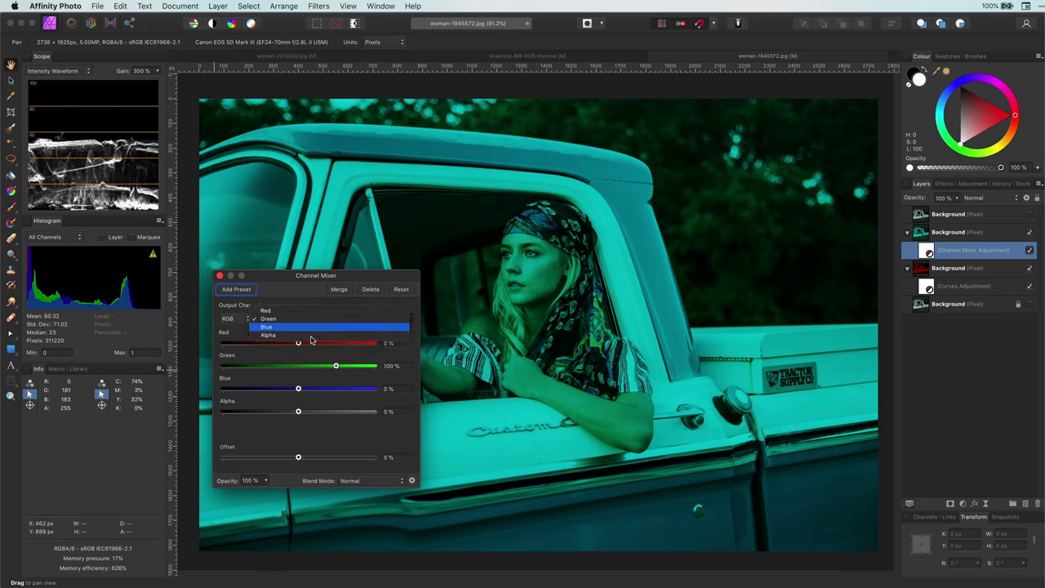
click(306, 321)
drag(335, 388, 298, 389)
click(219, 275)
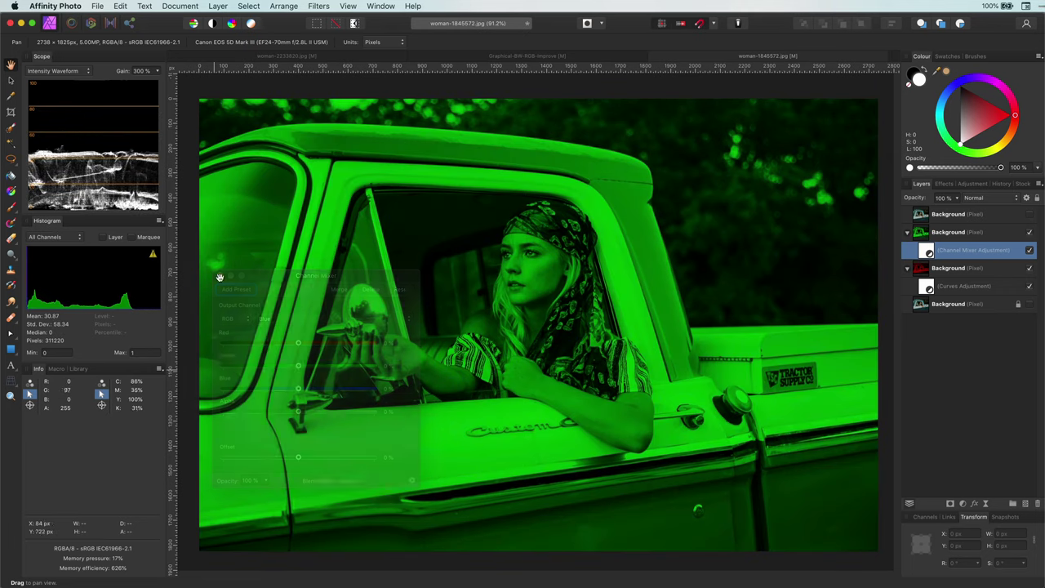
Collapse the green and red layer groups and make the top Background copy visible again
click(907, 232)
click(907, 250)
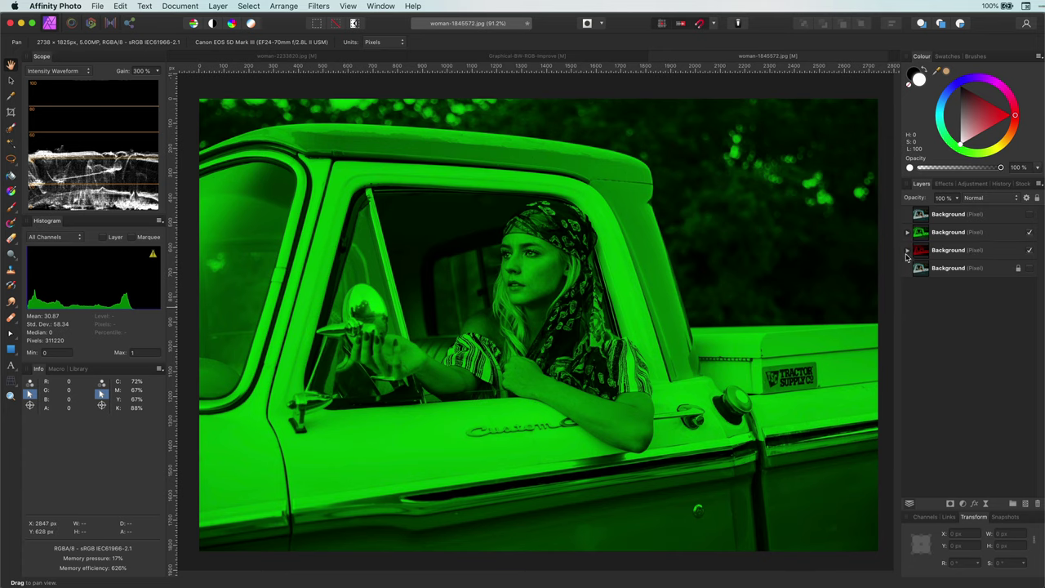
click(925, 217)
click(1029, 214)
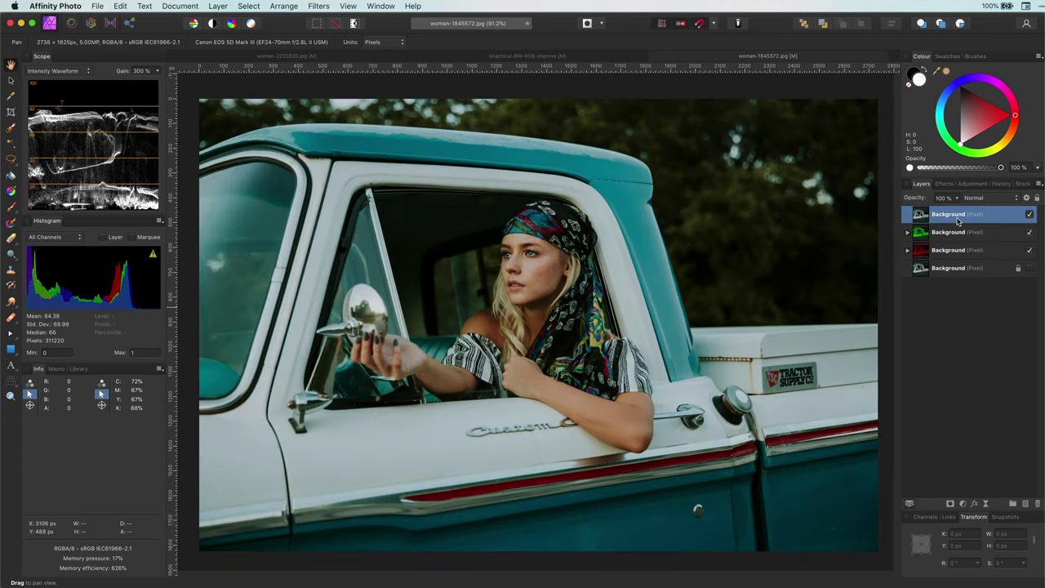
Give the top Background copy a Procedural Texture live filter with equations 0, 0 and B
click(985, 503)
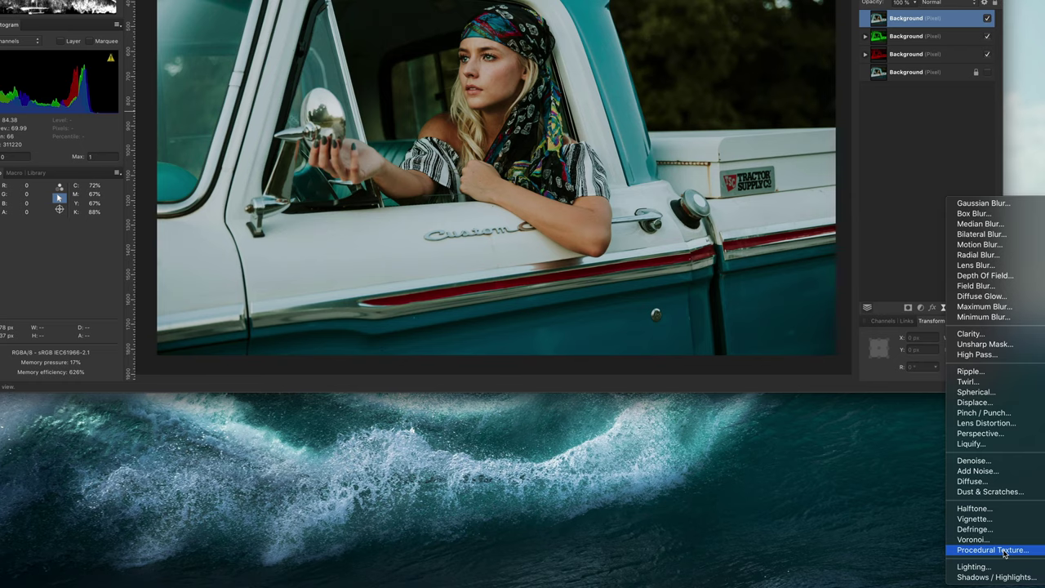
click(1004, 551)
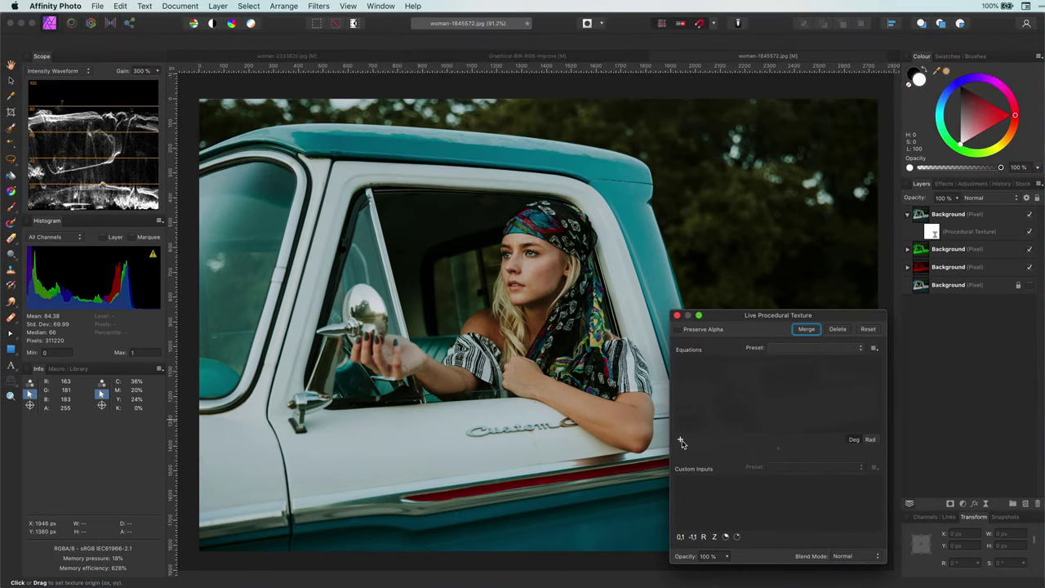
click(680, 442)
click(681, 442)
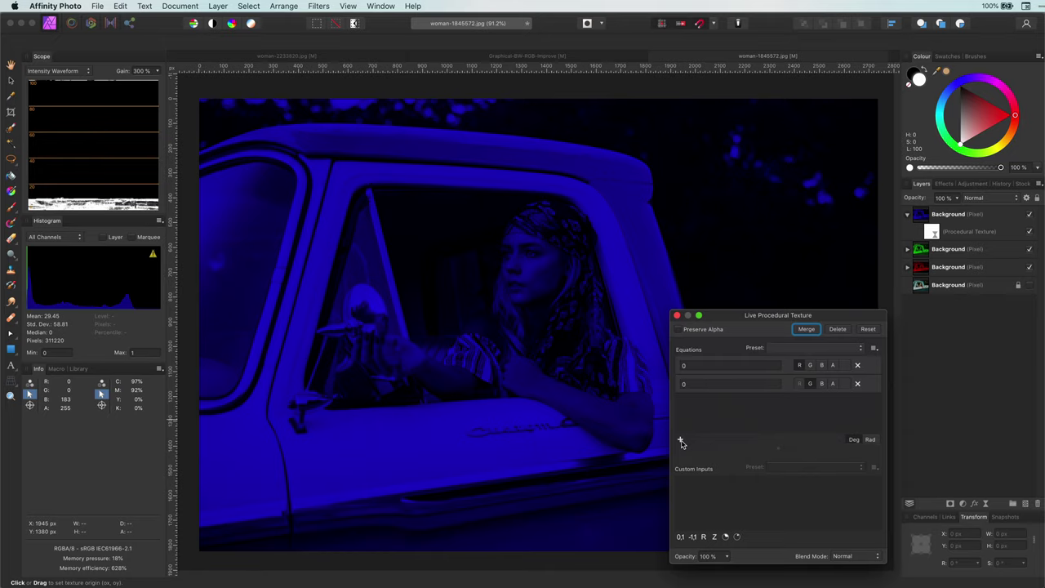
click(681, 442)
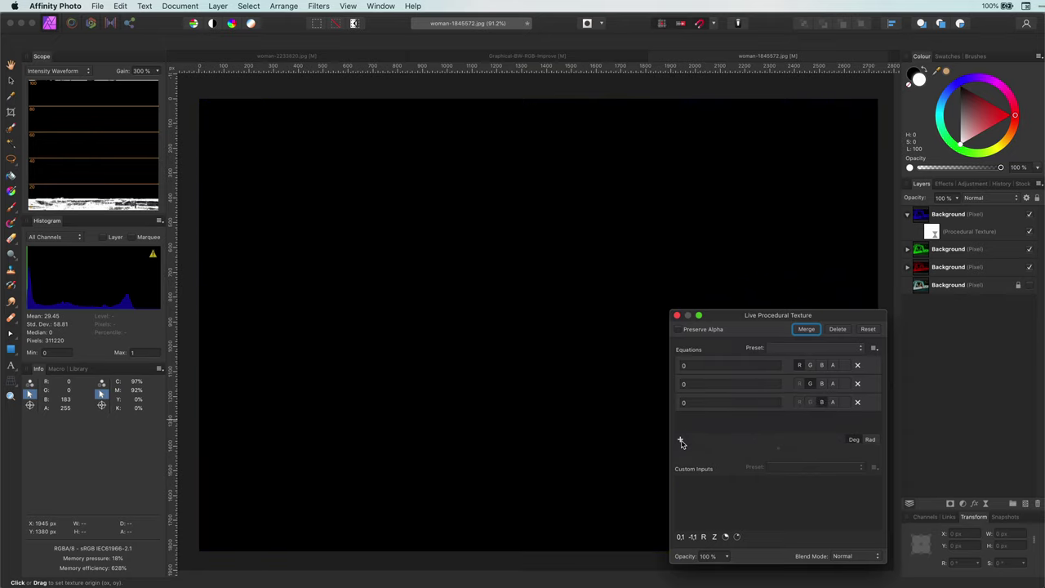
click(682, 403)
text(B)
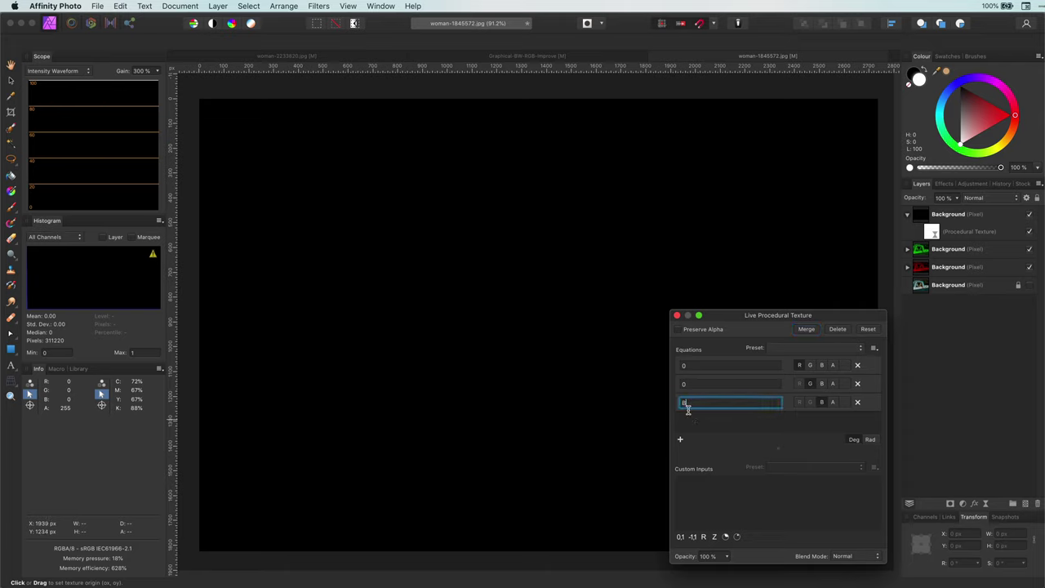
key(Return)
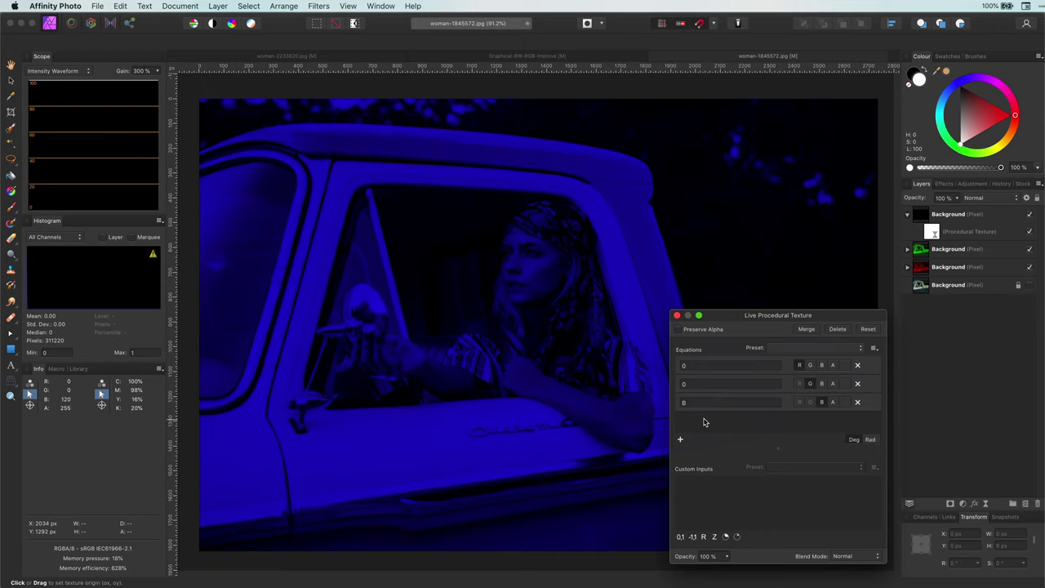
click(676, 316)
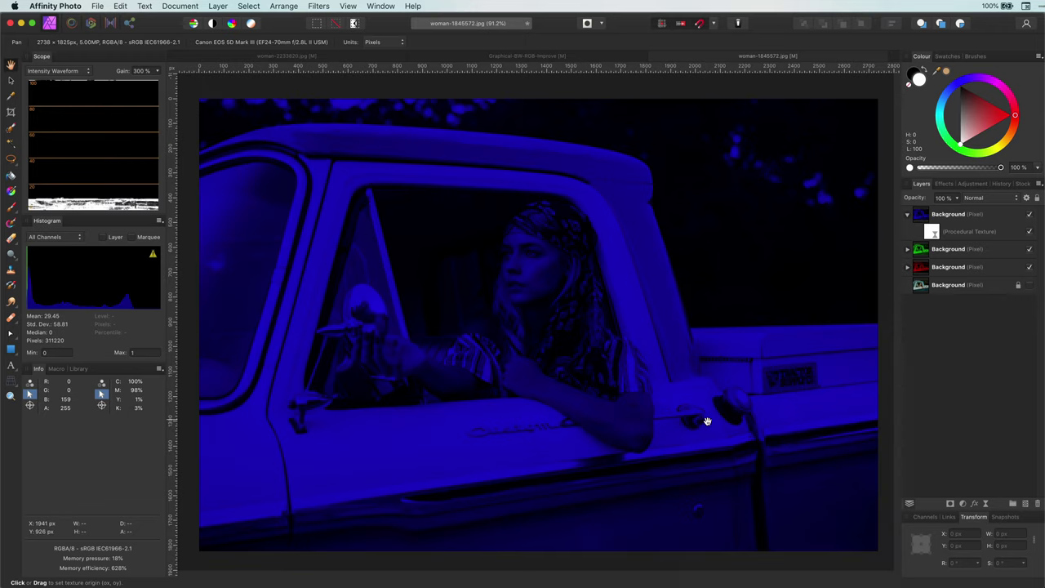
click(907, 214)
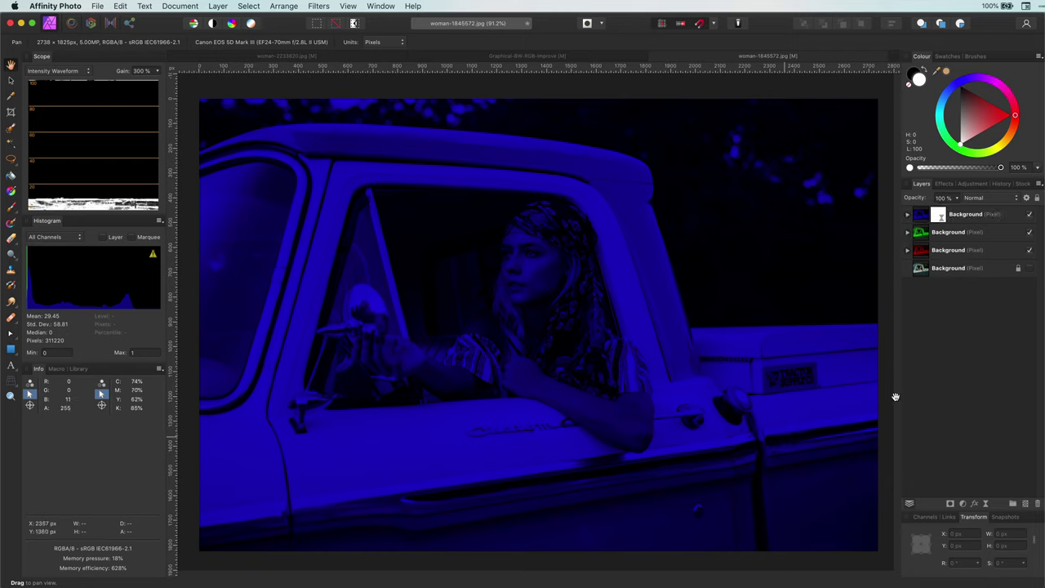
Set the blue and green channel layers to Add blend mode, then select all three channel layers
click(975, 222)
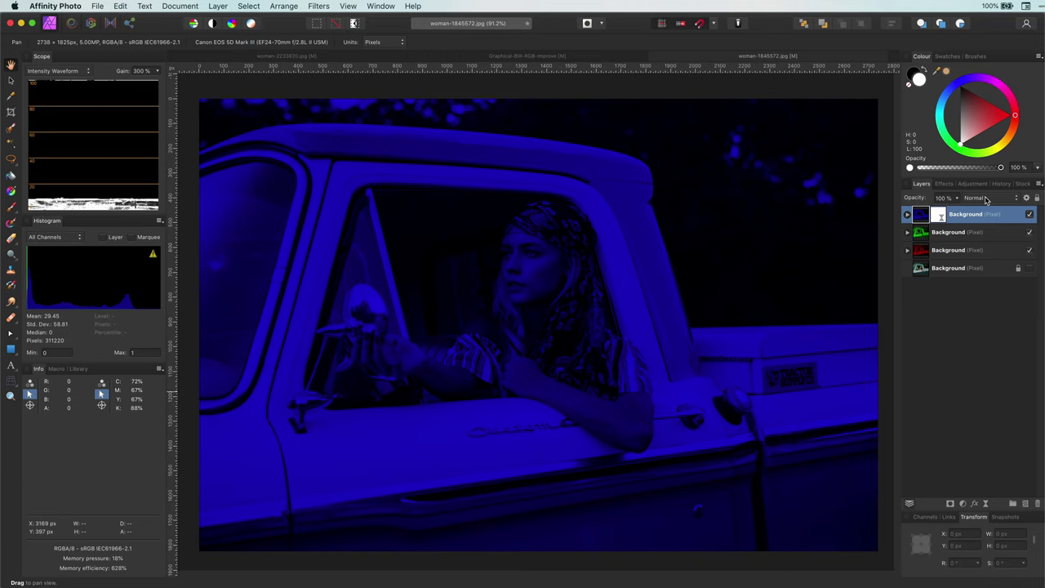
click(994, 199)
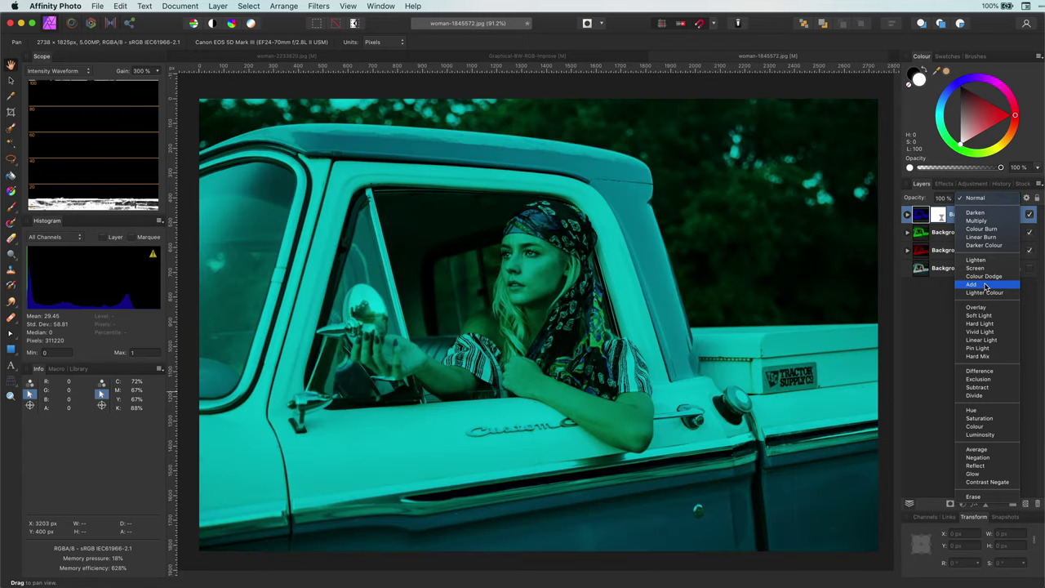
click(986, 285)
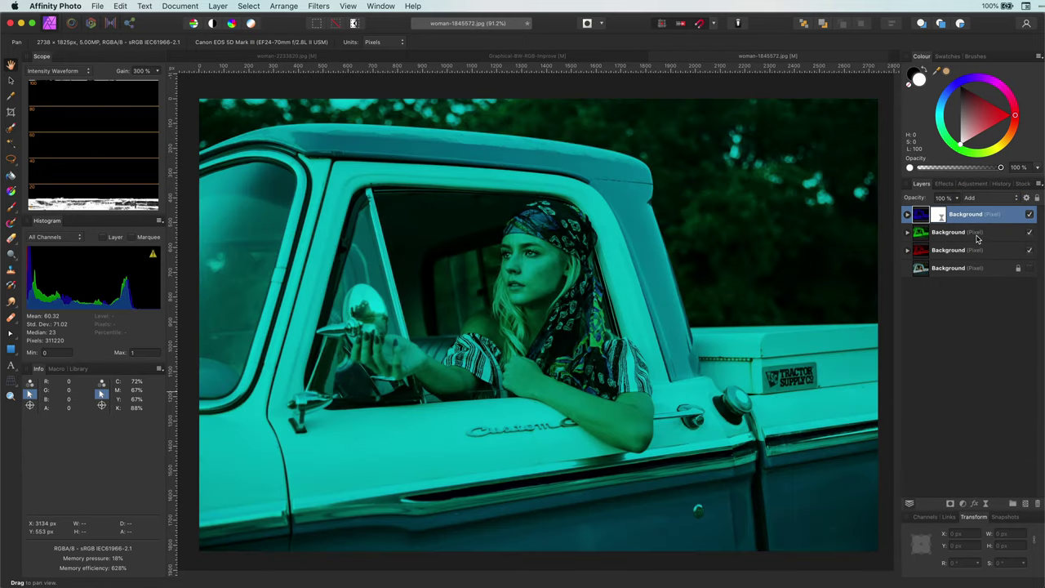
click(979, 235)
click(978, 200)
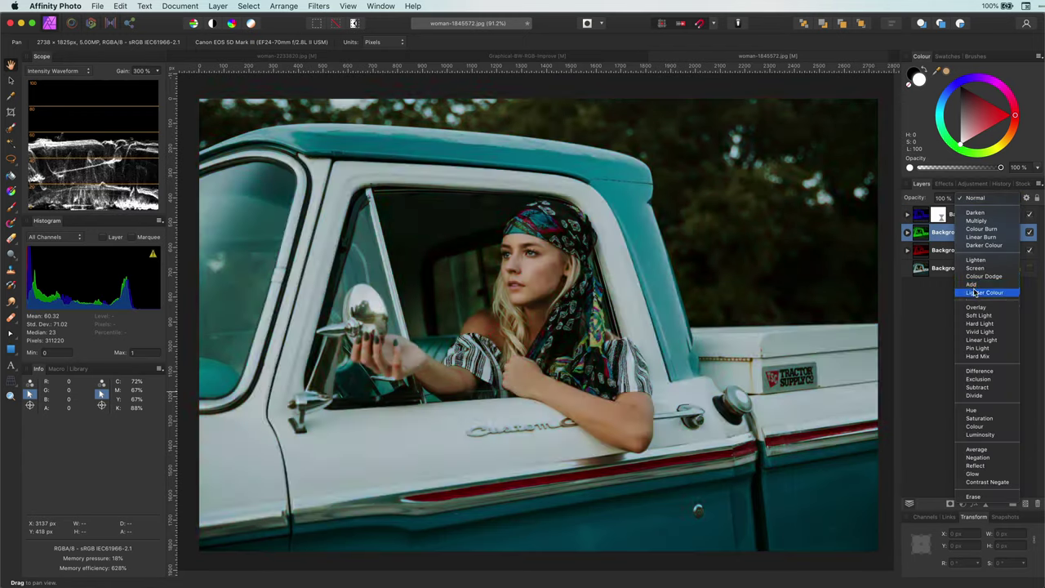
click(973, 284)
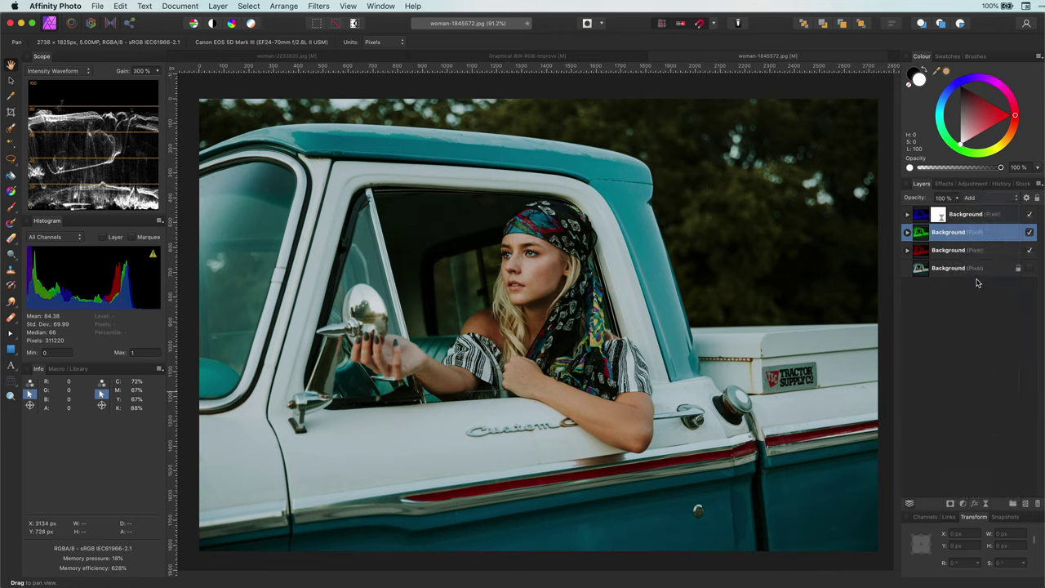
click(967, 252)
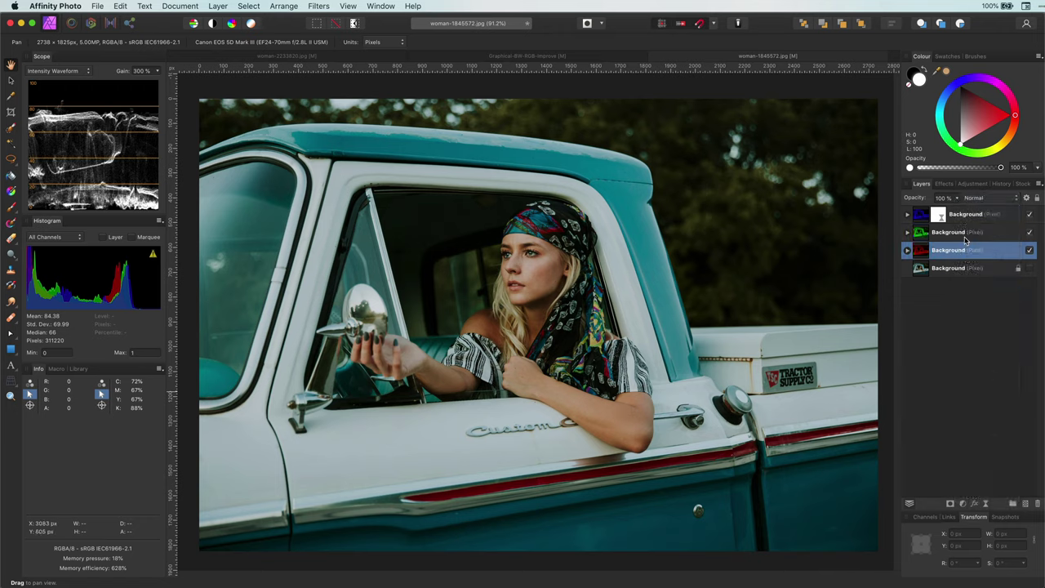
shift+click(955, 214)
Group the three channel layers and name the group 'RGB Color'
key(super+g)
double_click(948, 214)
text(RGB Color)
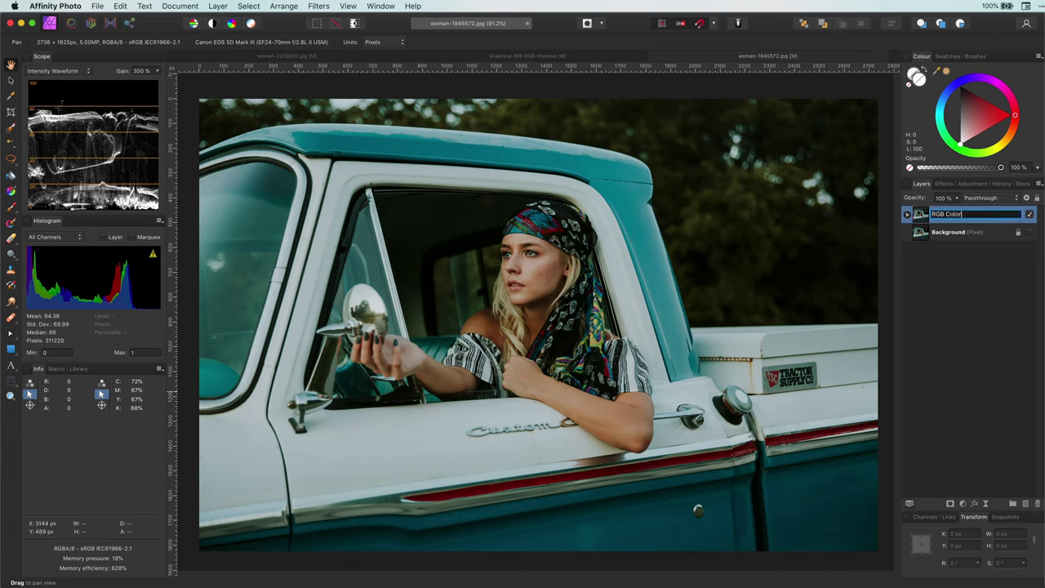
key(Return)
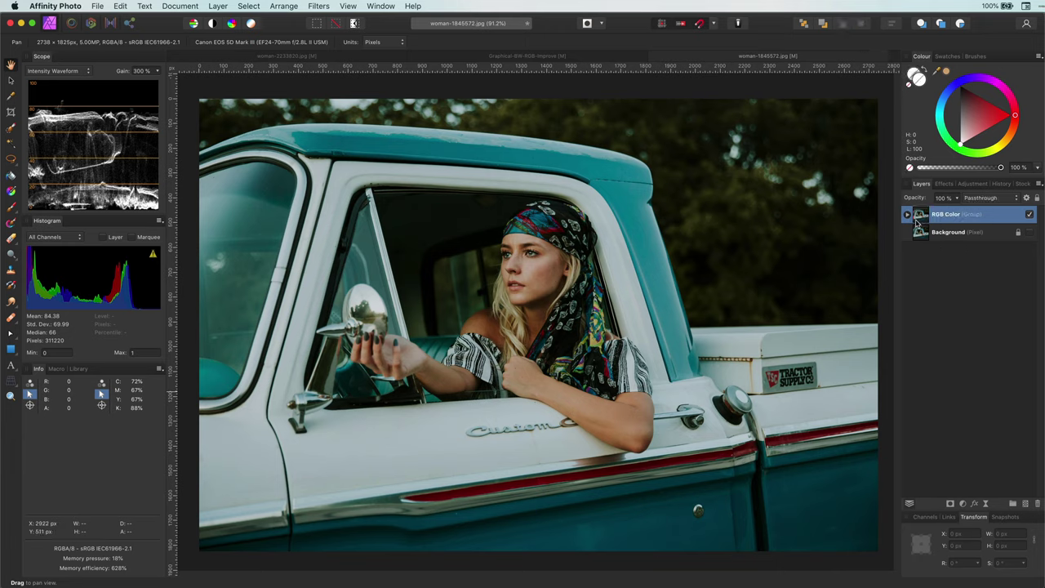
Select the original Background layer and view the Red, Green and Blue channels one at a time
click(925, 236)
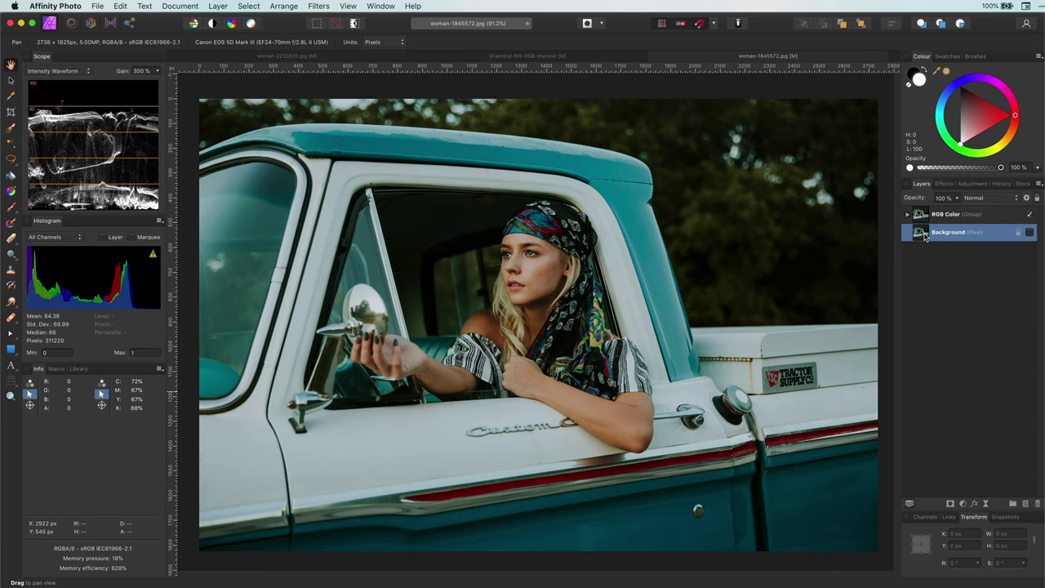
click(925, 517)
alt+click(937, 520)
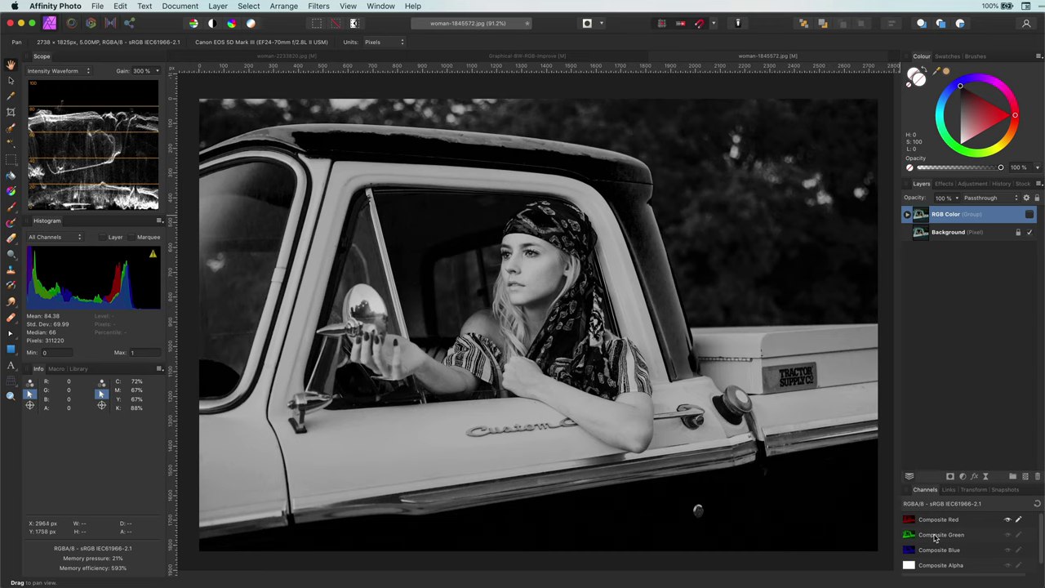
alt+click(937, 535)
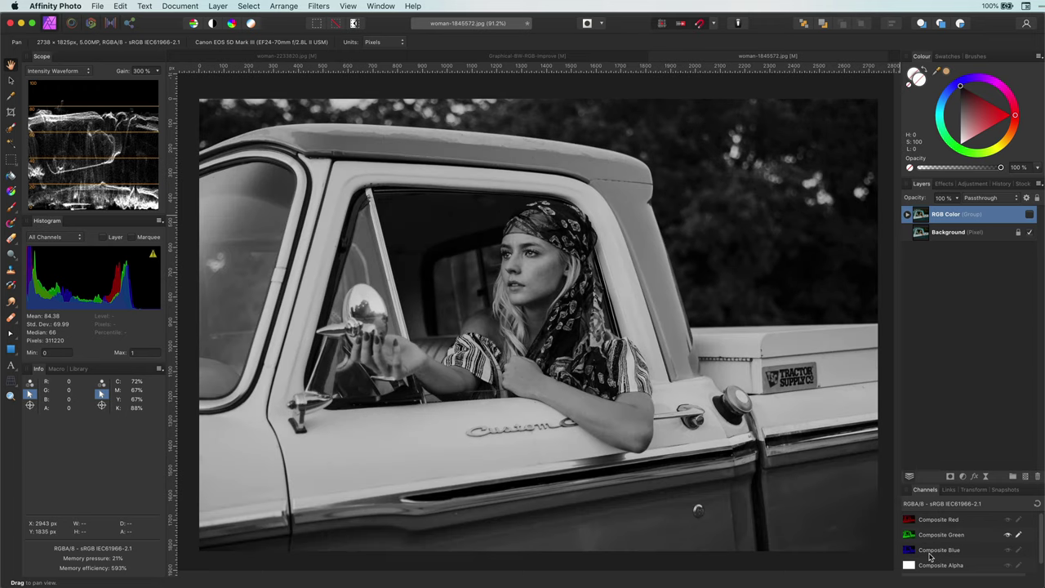
alt+click(930, 551)
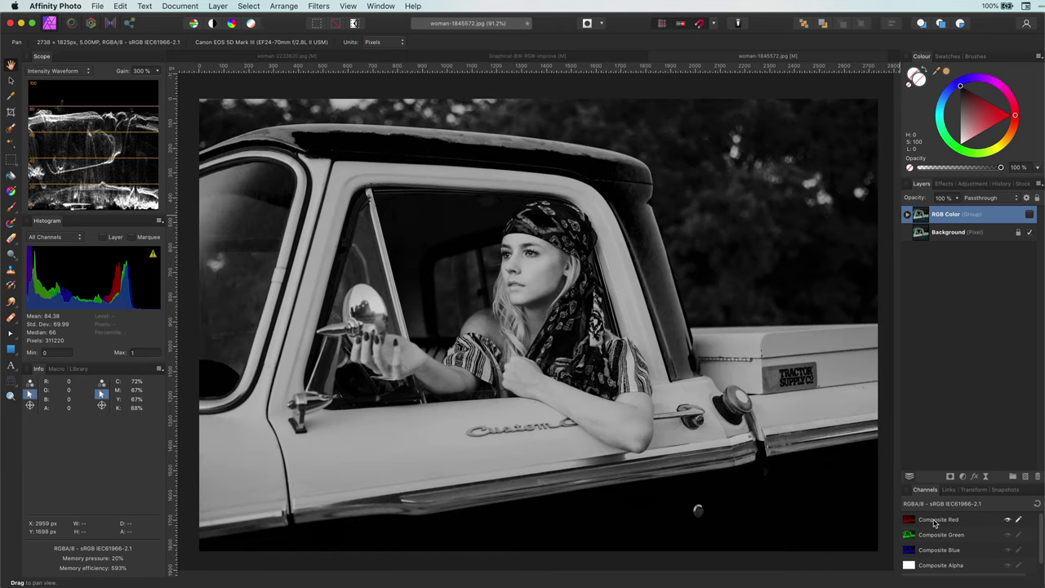
Return to the composite channel view and move the red channel layer out to the top of the stack
alt+click(935, 521)
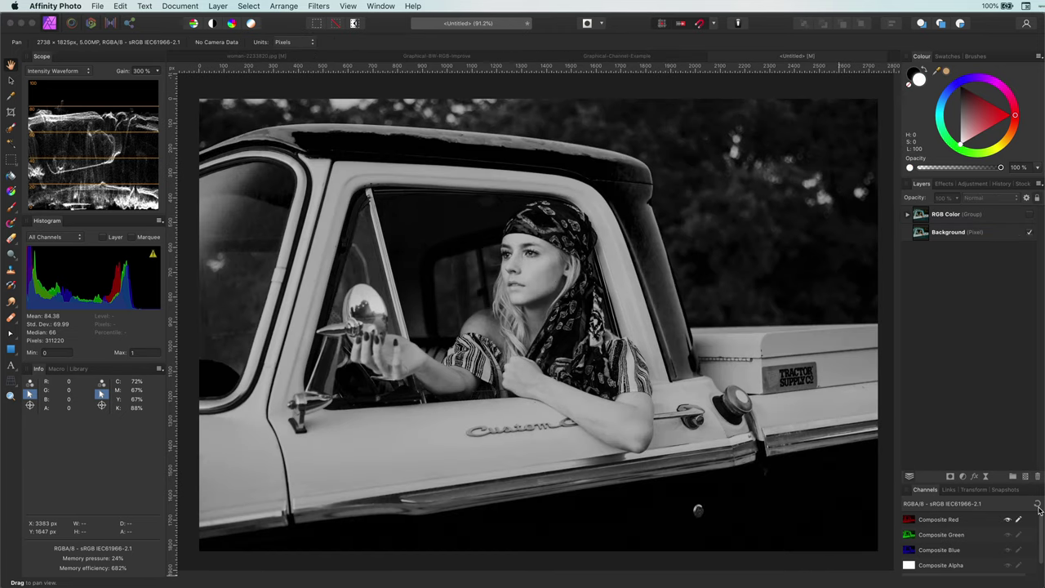
click(1036, 504)
click(907, 214)
click(922, 267)
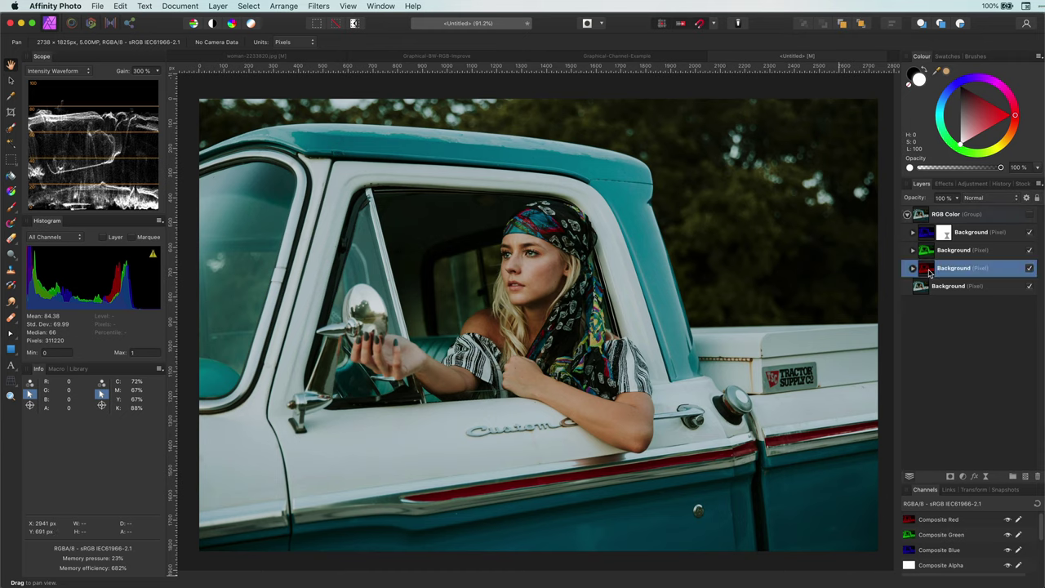
drag(922, 268, 923, 211)
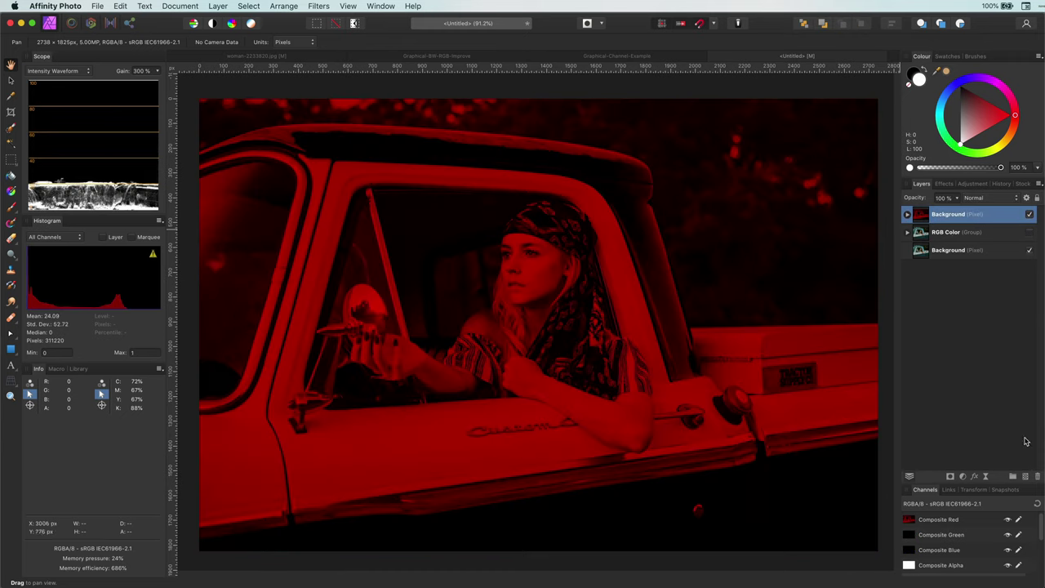
Add a Black and White adjustment above the red layer, then delete both test layers
click(962, 476)
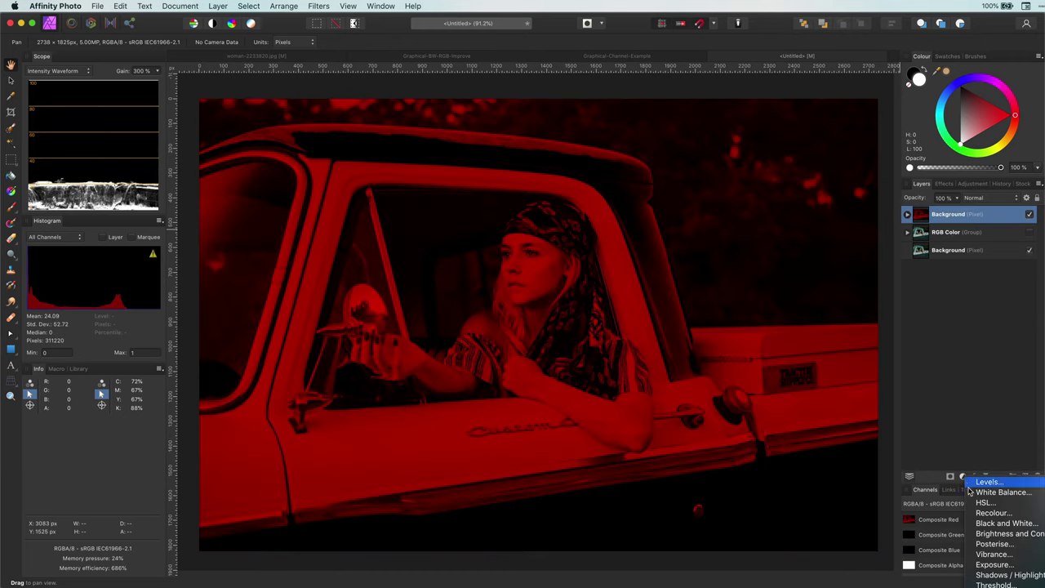
click(1000, 523)
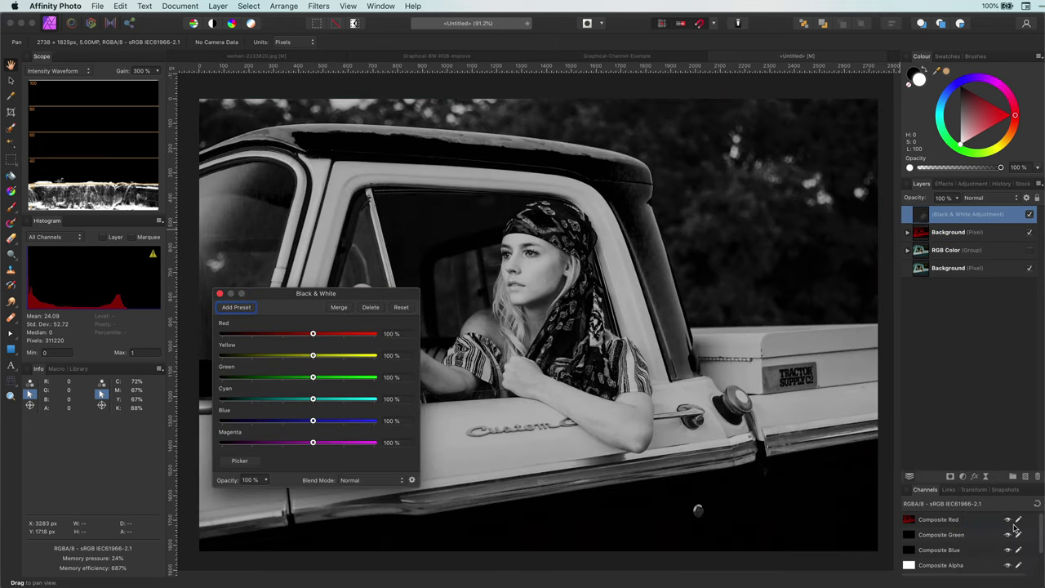
click(222, 296)
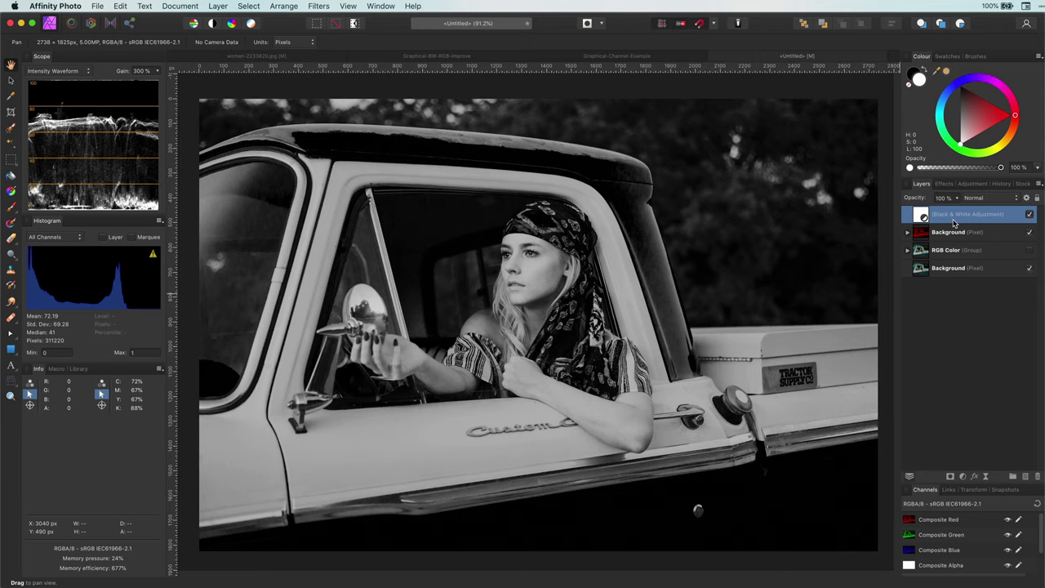
key(Delete)
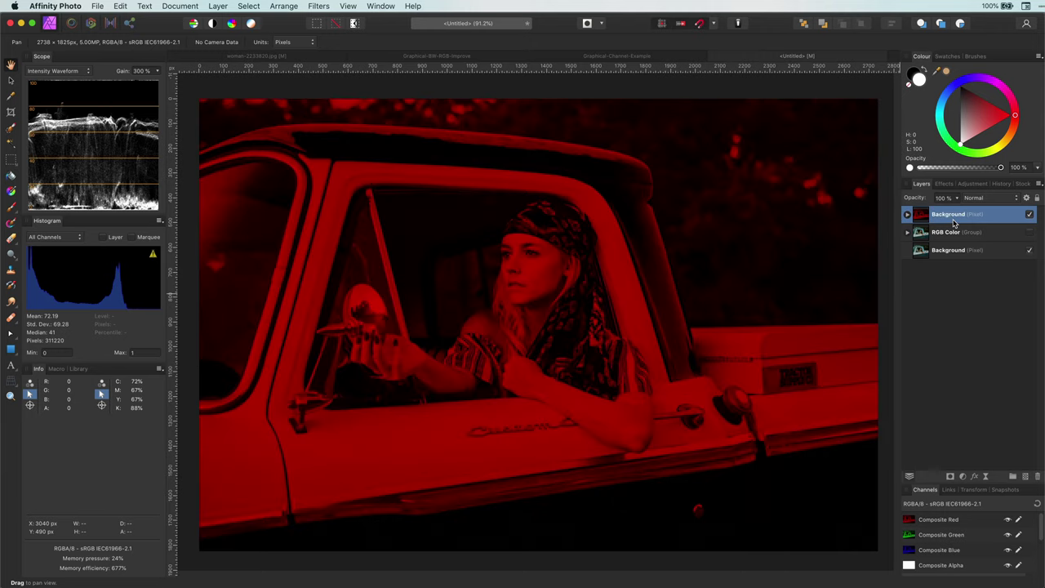
key(Delete)
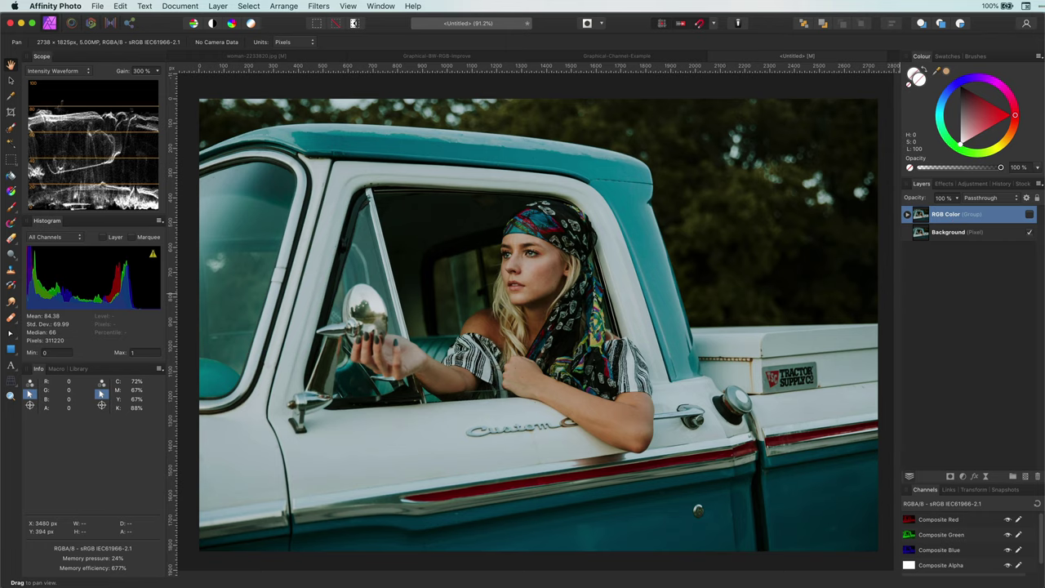
Load the Red channel as a pixel selection, return to the composite view, and add a new pixel layer
alt+click(932, 526)
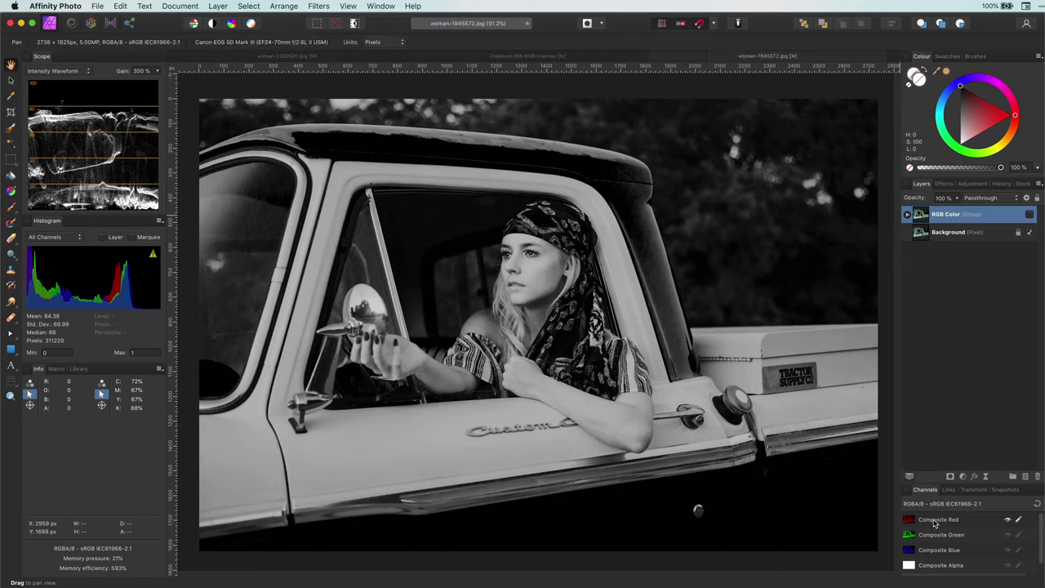
right_click(935, 521)
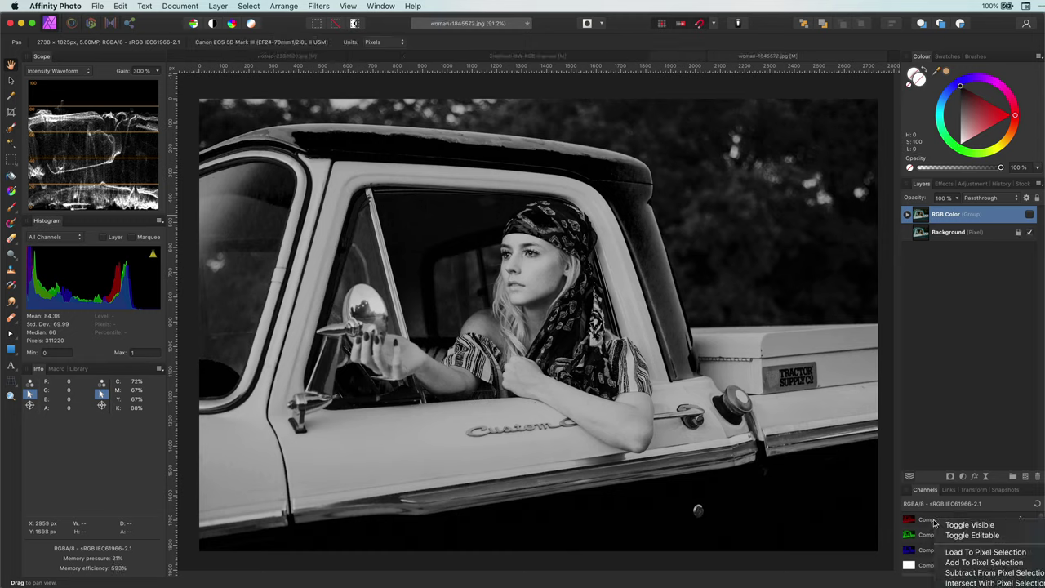
click(974, 555)
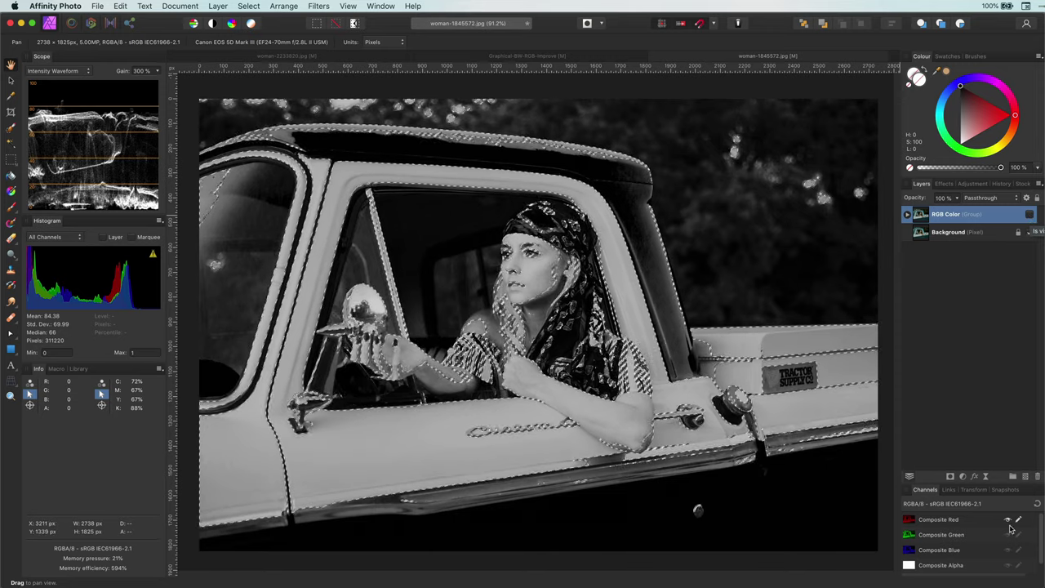
click(1037, 503)
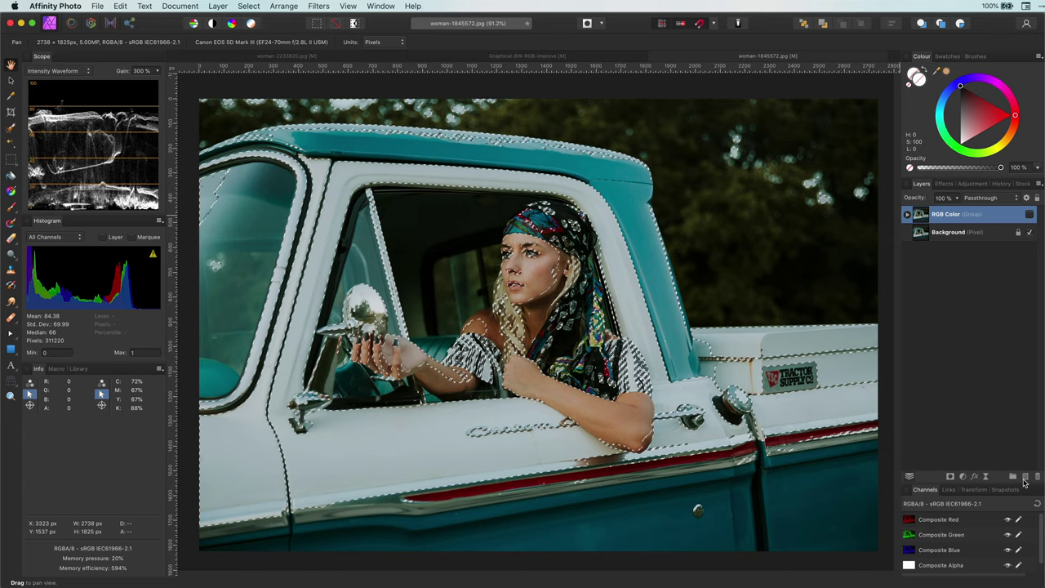
click(1025, 481)
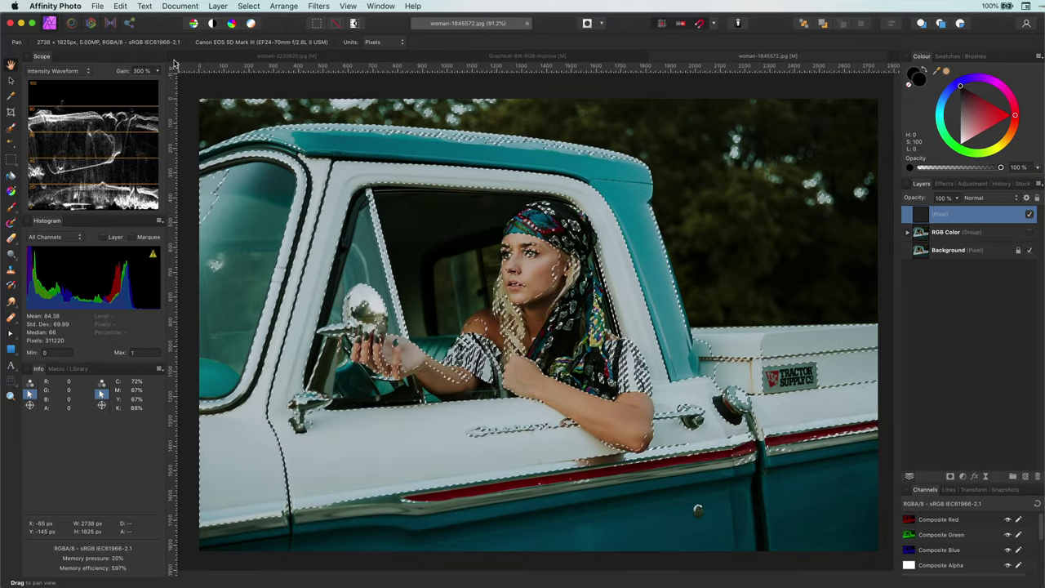
Fill the selection on the pixel layer with a custom colour, deselect, and add a black fill layer
click(120, 5)
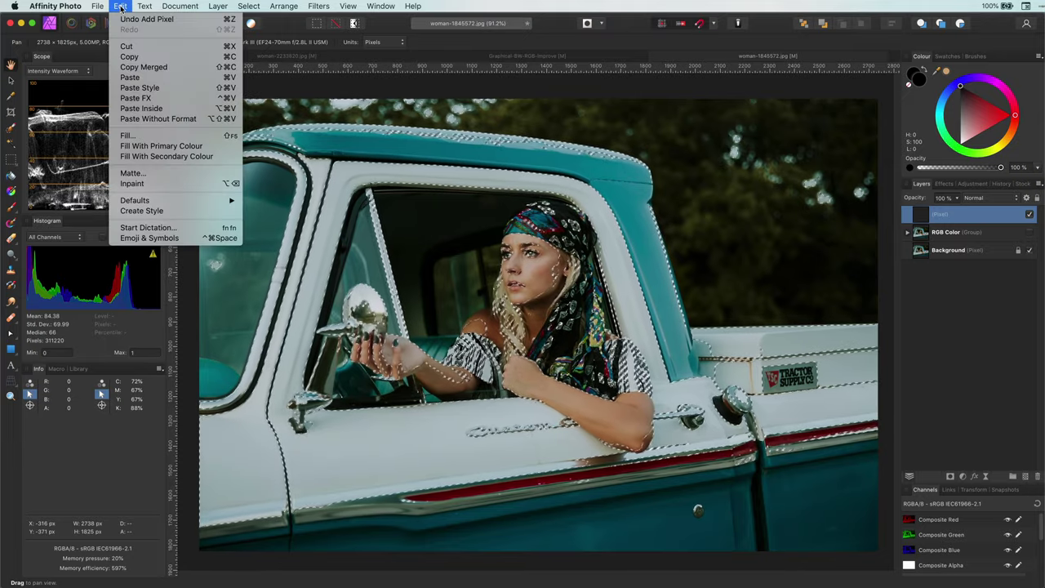
click(139, 135)
click(830, 491)
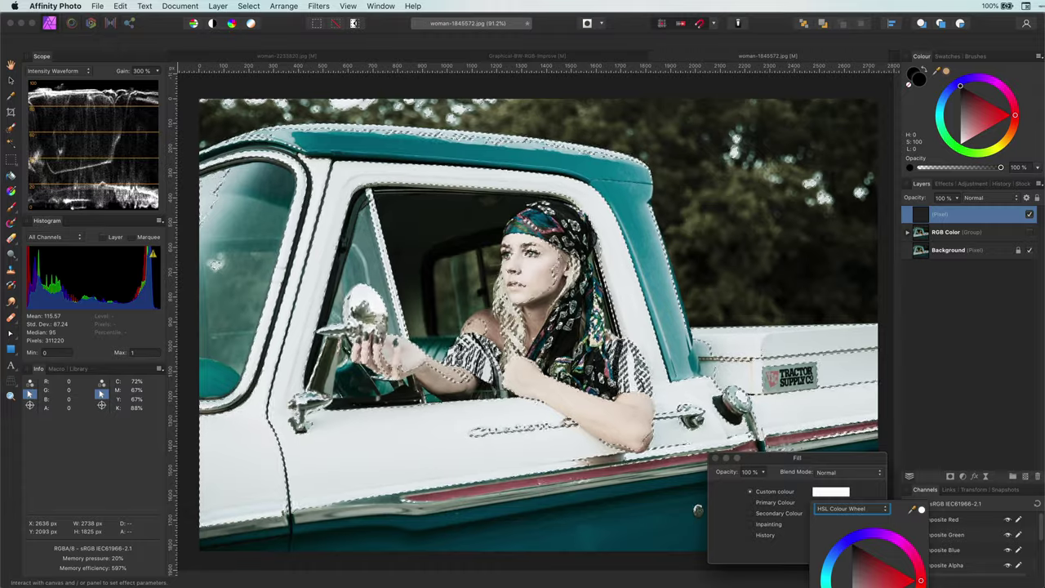
click(863, 555)
key(super+d)
click(218, 6)
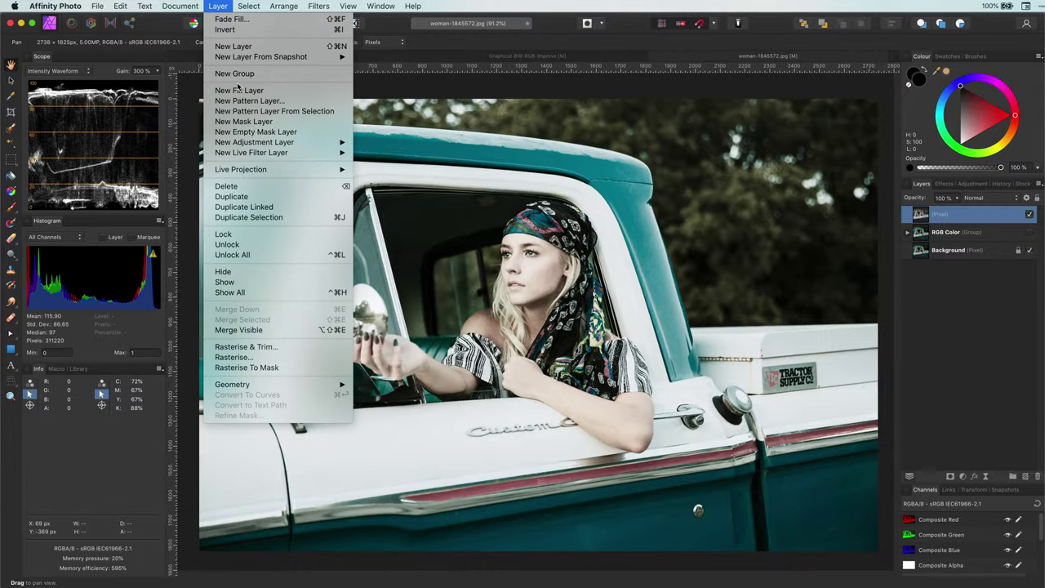
click(238, 90)
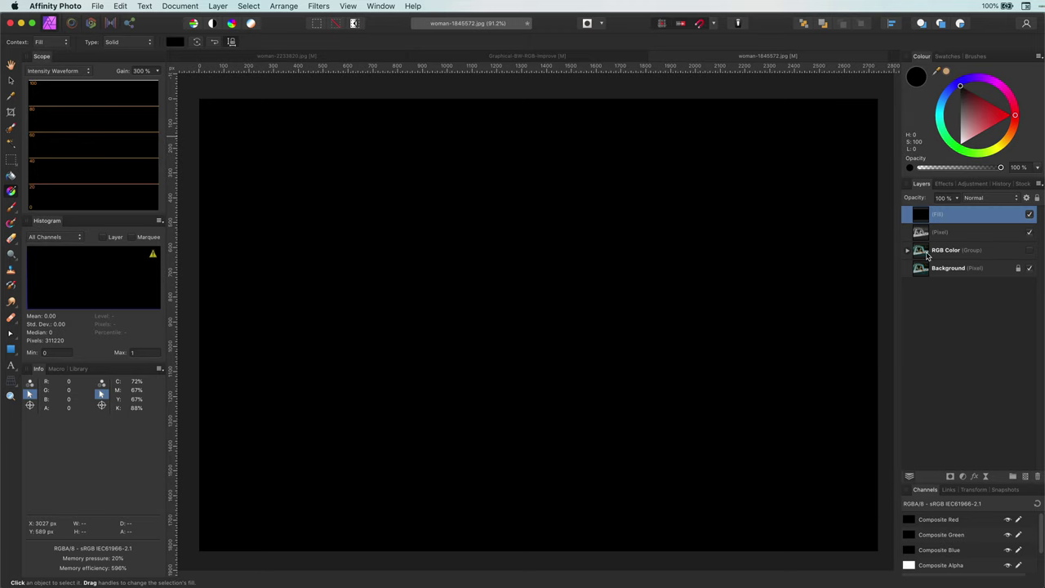
Put the fill layer beneath the pixel layer and group both as 'RED Grayscale'
drag(921, 216, 919, 242)
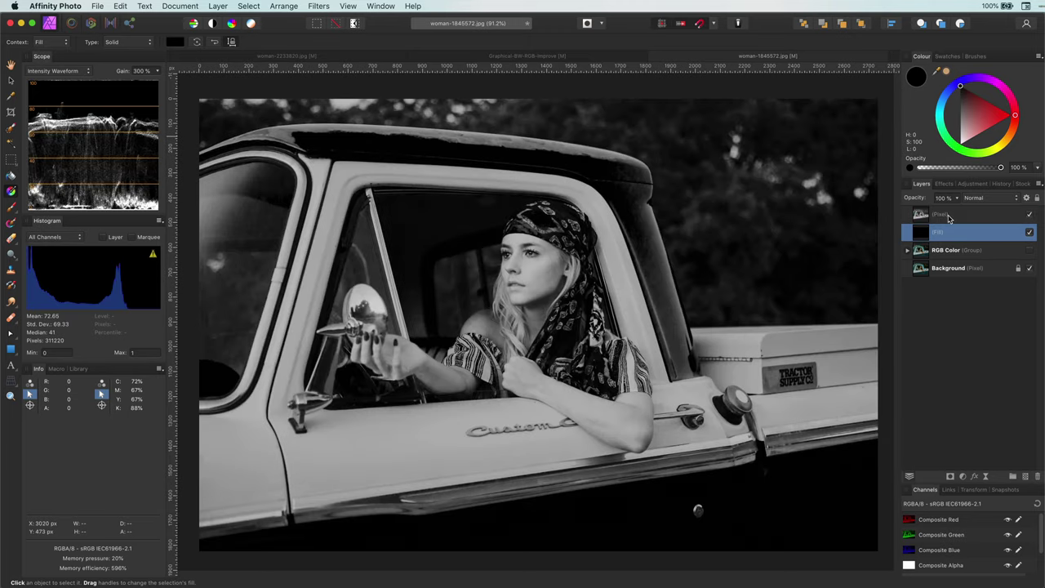
shift+click(948, 217)
key(super+g)
double_click(948, 214)
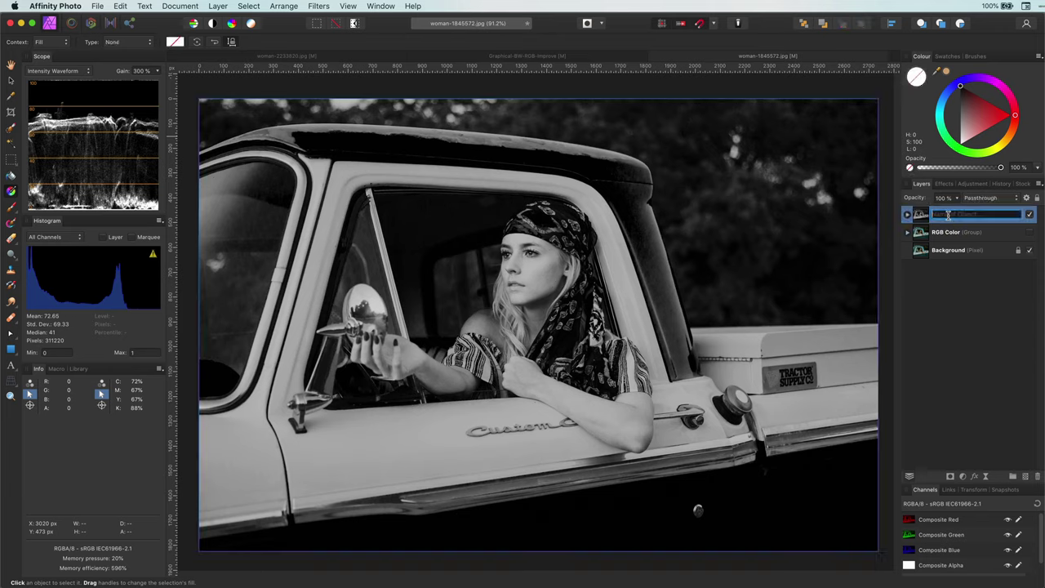
text(RED Grayscale)
key(Return)
Hide RED Grayscale, load the Green channel as a pixel selection, and add a new pixel layer
click(1030, 214)
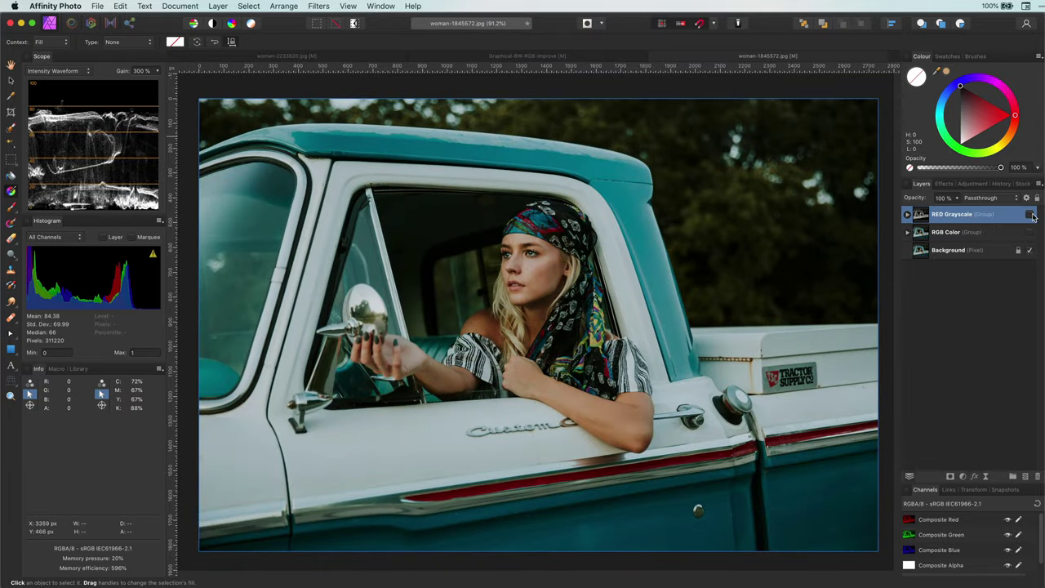
alt+click(947, 537)
alt+click(945, 553)
alt+click(951, 532)
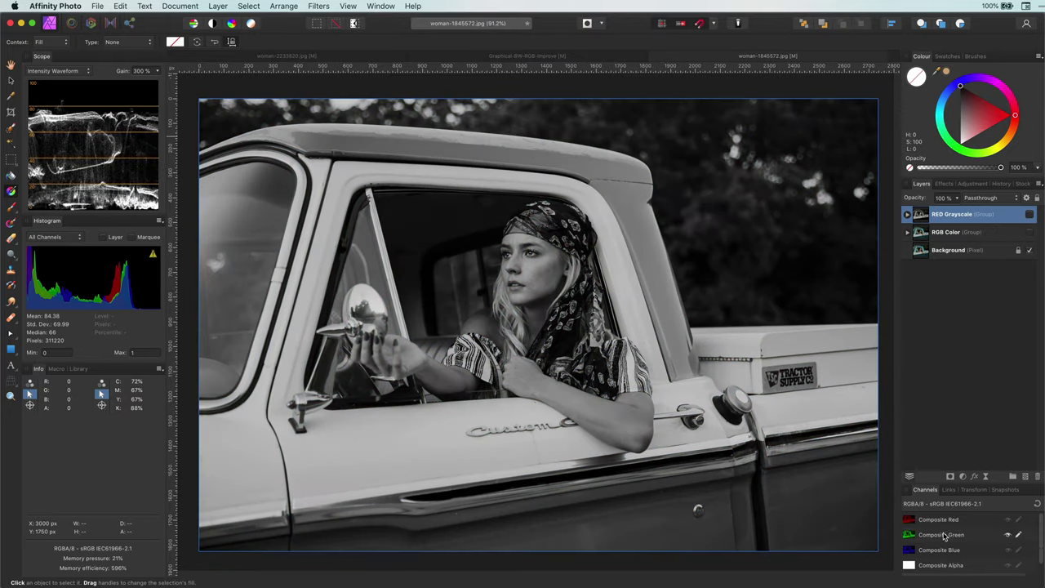
right_click(951, 532)
click(980, 565)
key(super+shift+n)
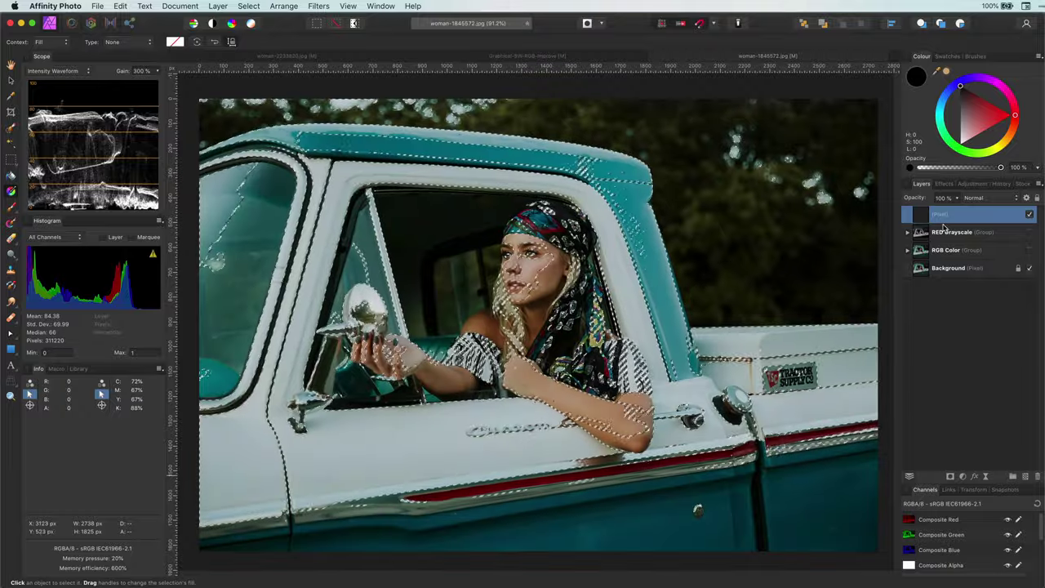
Fill the green selection, place a fill layer beneath it, and group them as 'GREEN Grayscale'
click(120, 6)
click(133, 156)
click(863, 555)
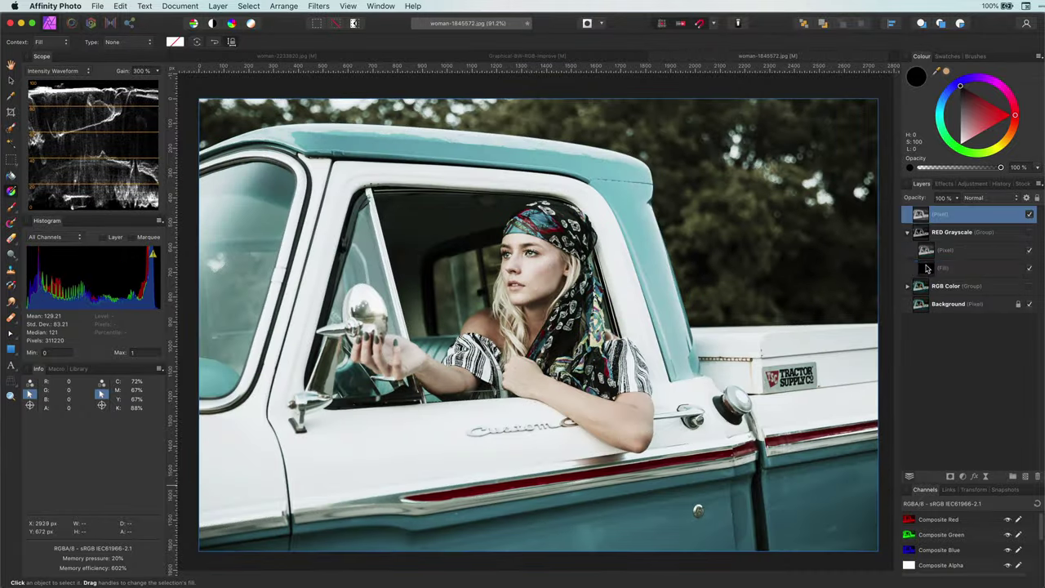
drag(939, 214, 939, 226)
key(super+g)
double_click(951, 214)
text(GREEN Grayscale)
key(Return)
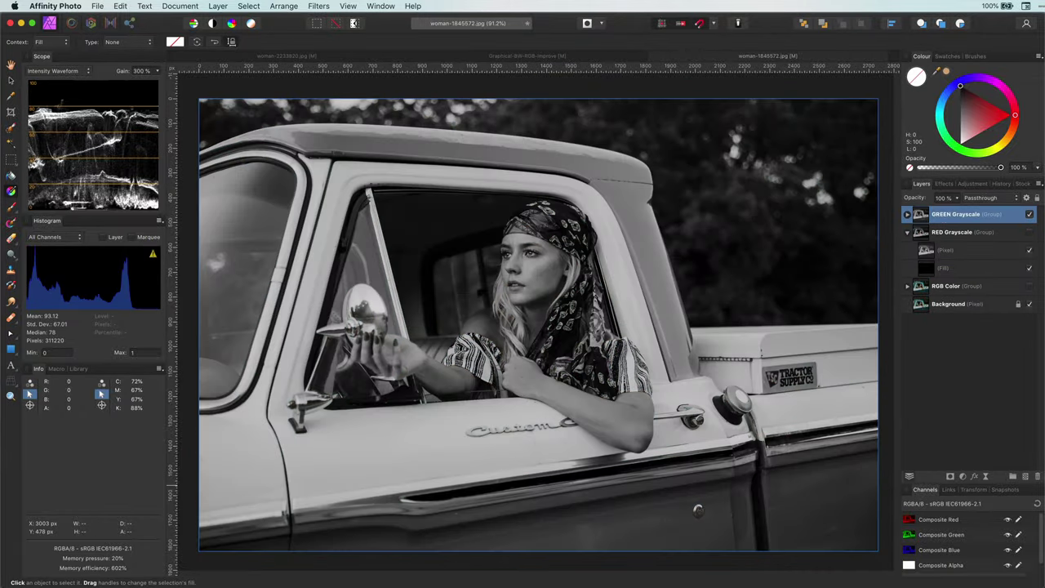
Hide GREEN Grayscale, duplicate it as a visible 'BLUE Grayscale' group, and clear the selection
click(1030, 214)
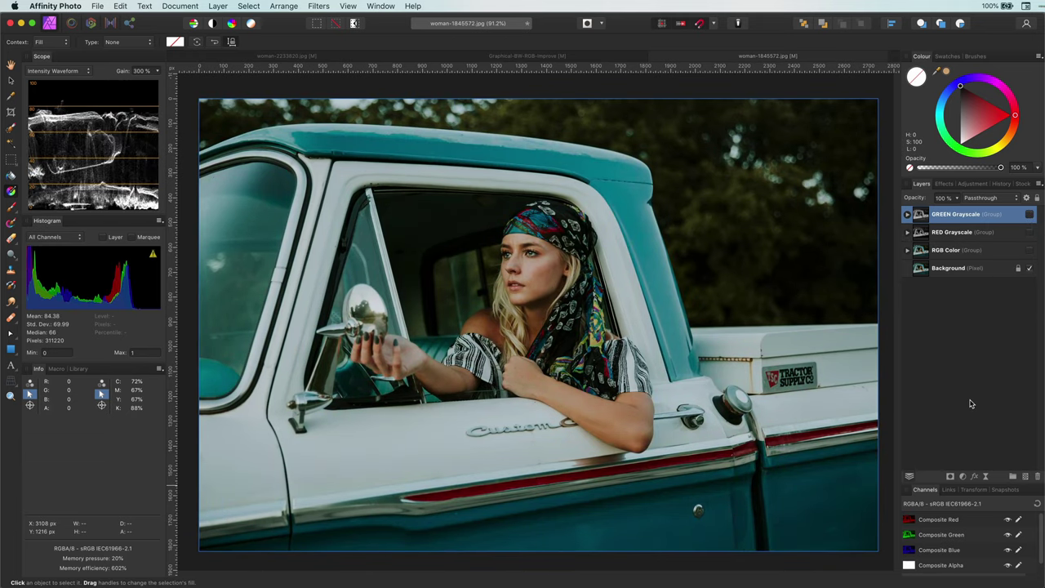
key(super+j)
double_click(951, 214)
text(BLUE Grayscale)
key(Return)
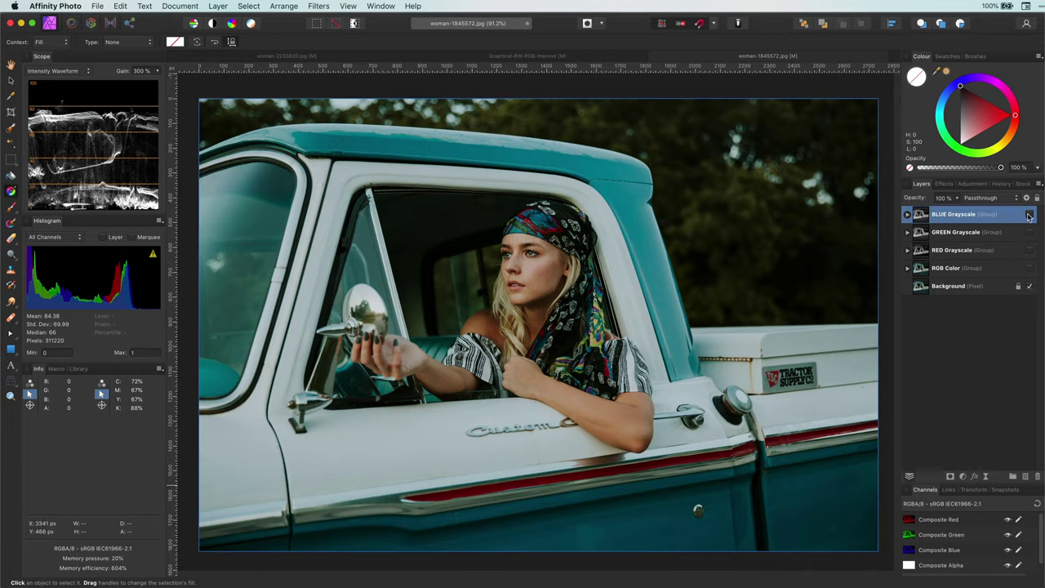
click(1028, 213)
click(907, 214)
click(976, 232)
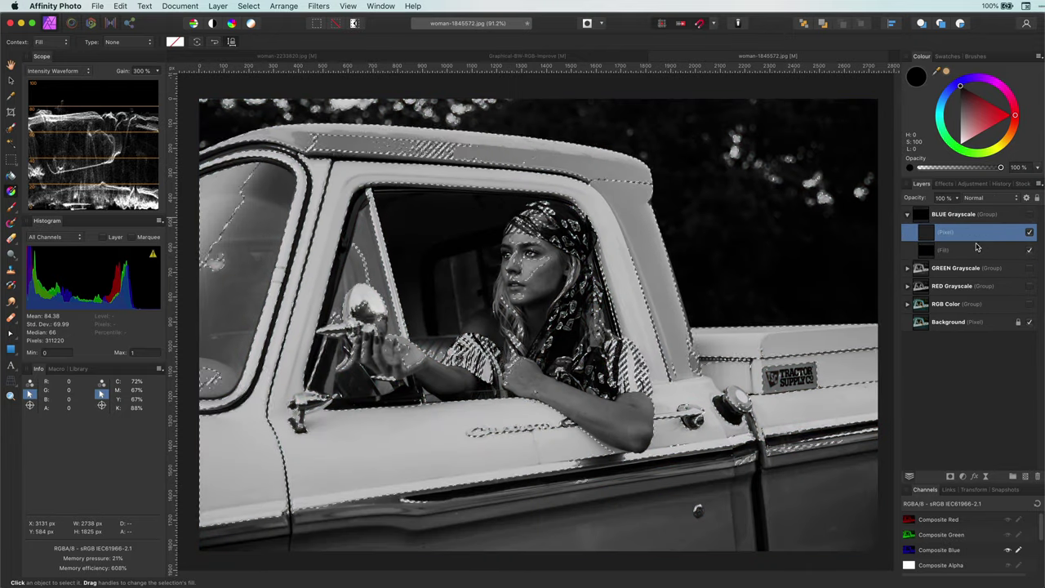
click(1029, 214)
click(1029, 214)
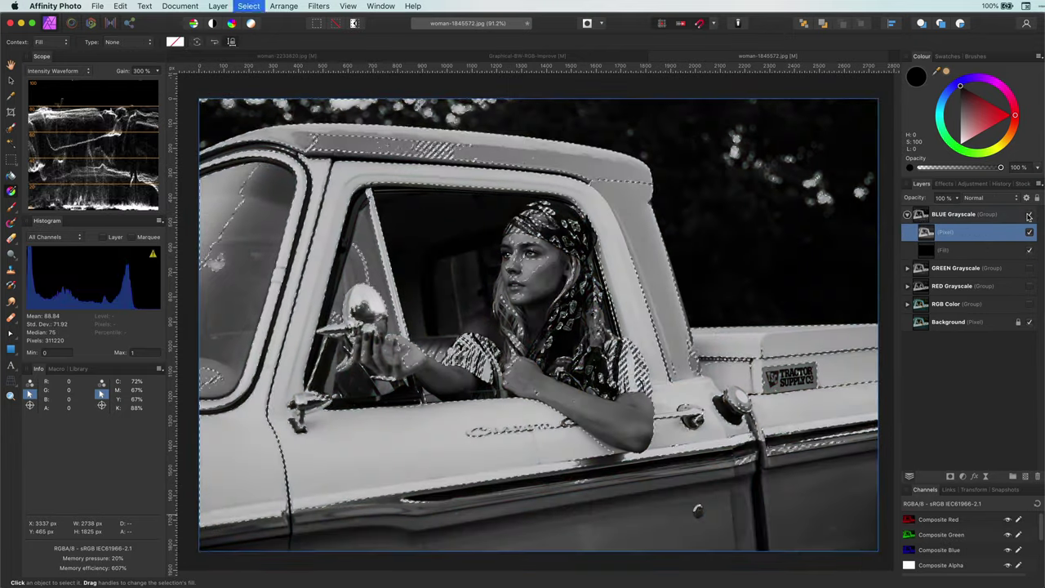
key(super+d)
Group the RED, GREEN and BLUE Grayscale groups together as 'RGB Grayscale Manual'
click(989, 250)
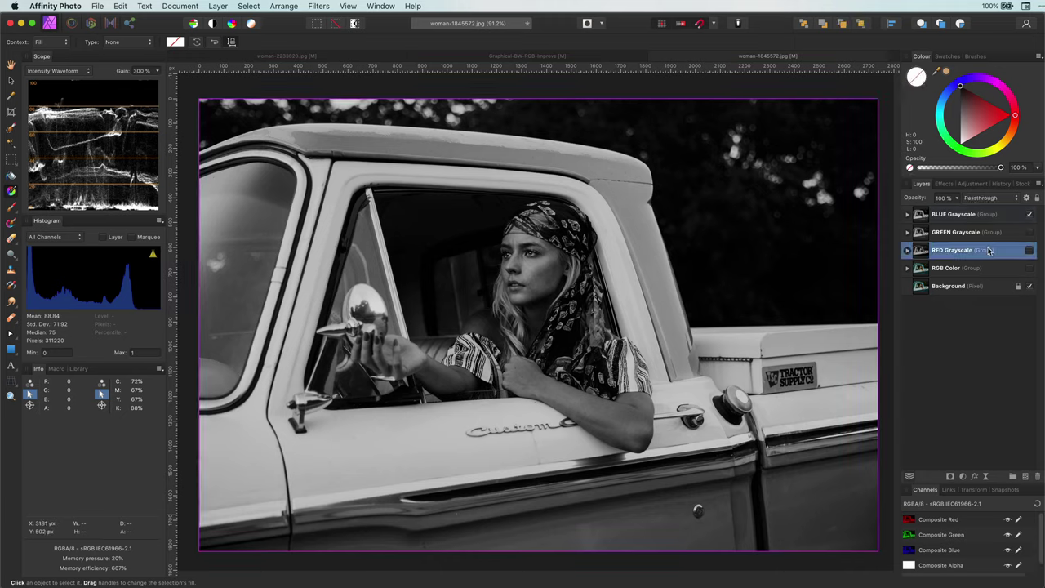
shift+click(967, 214)
key(super+g)
double_click(941, 215)
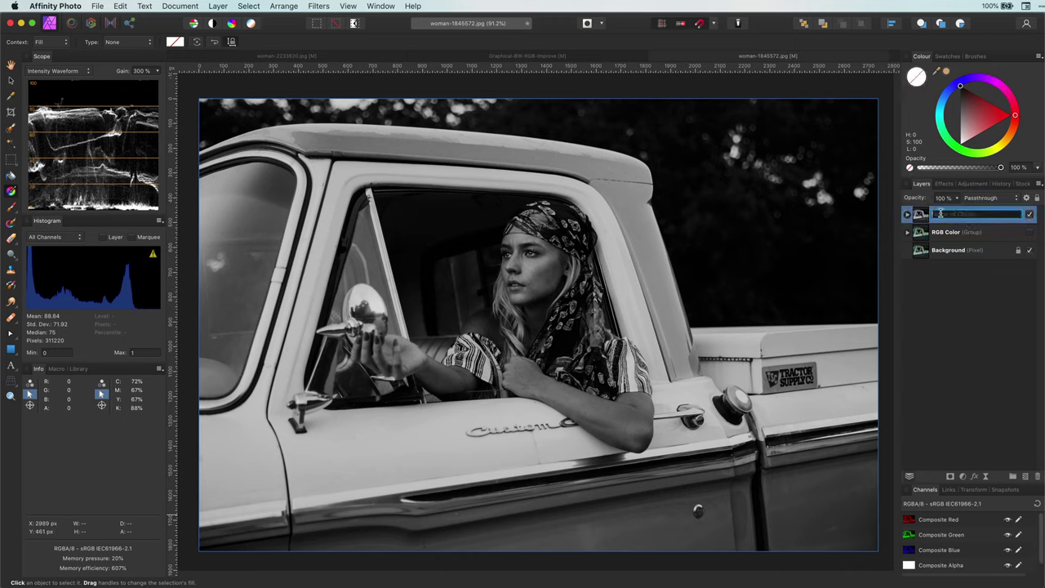
text(RGB Grayscale Manual)
key(Return)
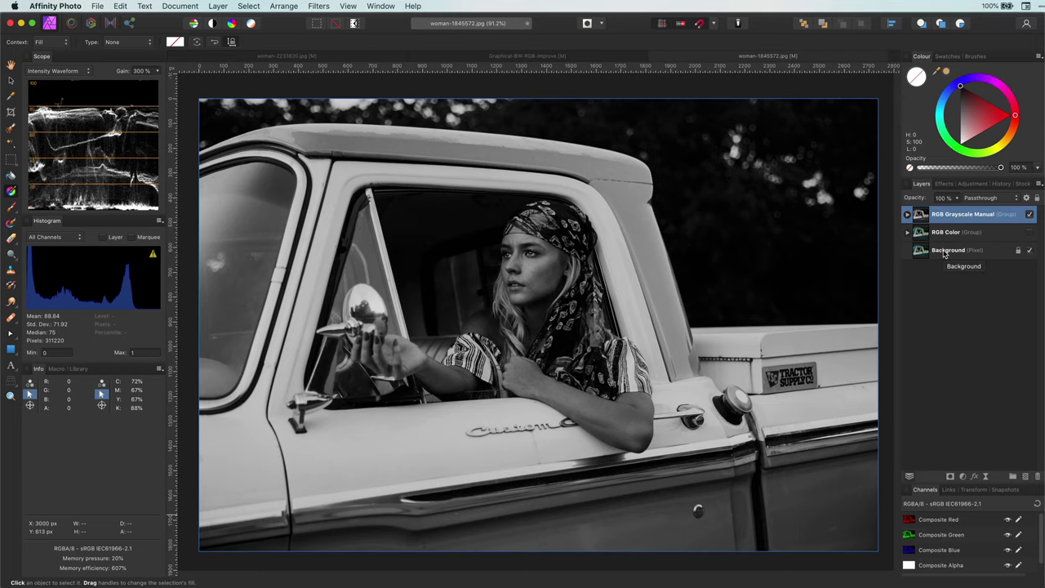
Hide the RGB Grayscale Manual group and stack three Background copies at the top, hiding the uppermost
click(1029, 214)
click(949, 251)
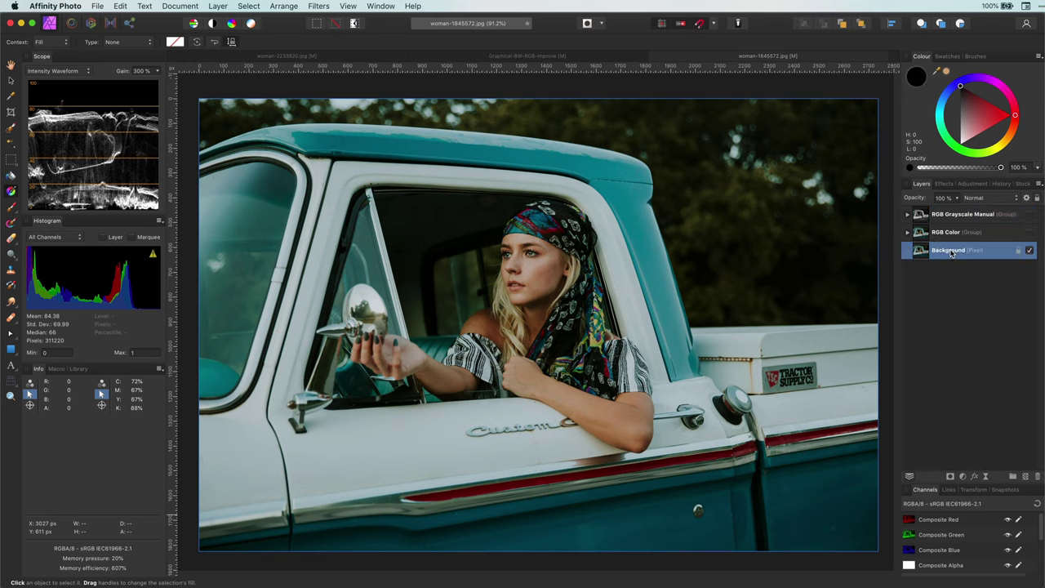
key(super+j)
drag(949, 252, 939, 215)
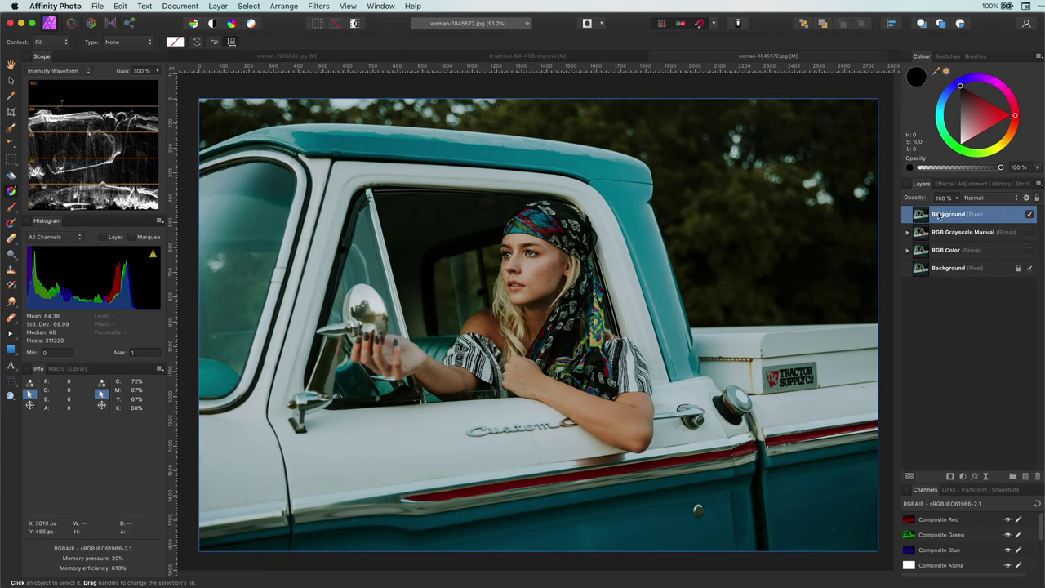
key(super+j)
key(super+j)
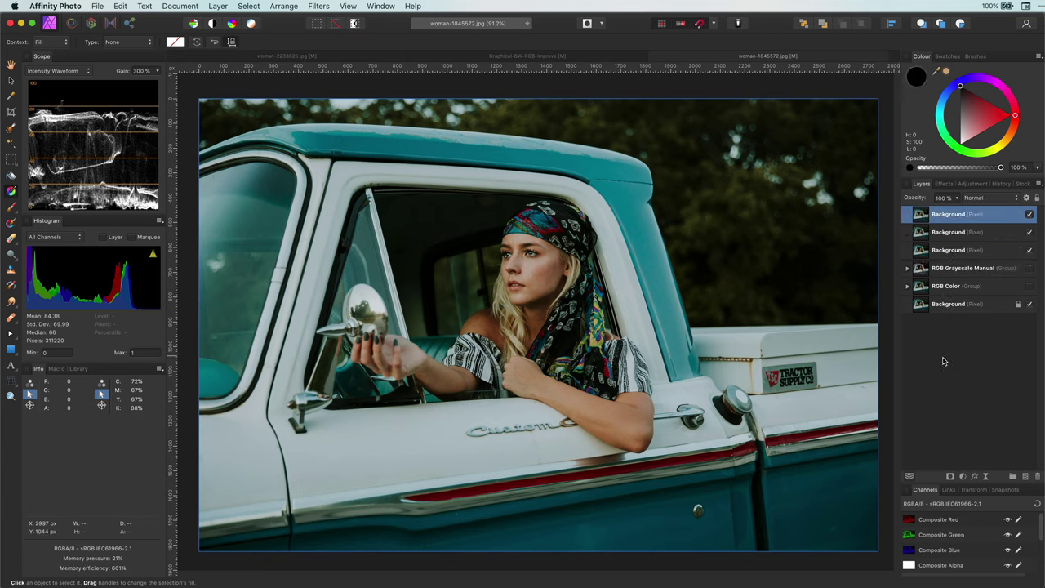
click(1029, 215)
click(1004, 254)
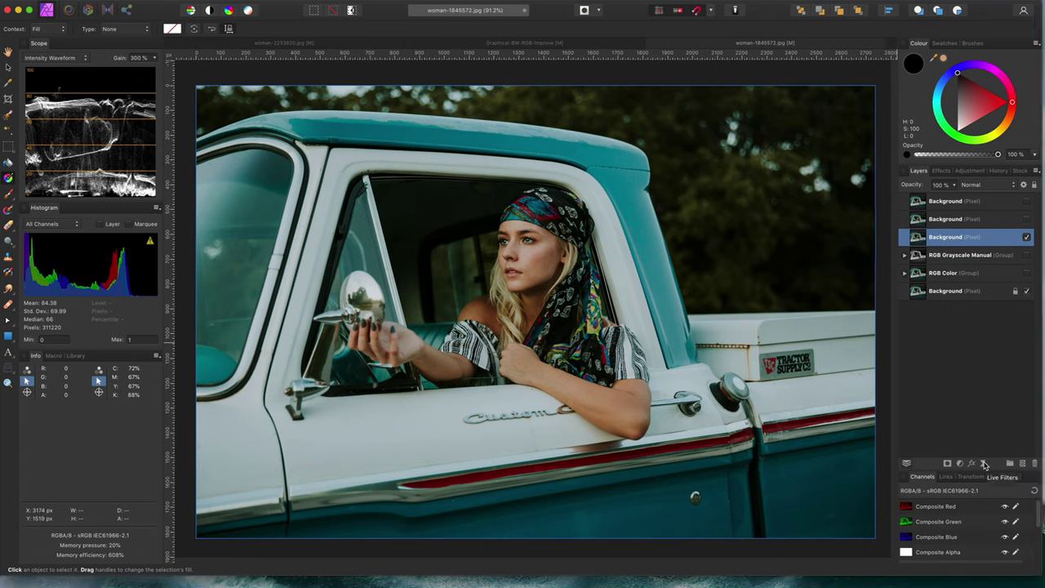
Give the lowest Background copy a Procedural Texture live filter with equations R, R and R
click(986, 477)
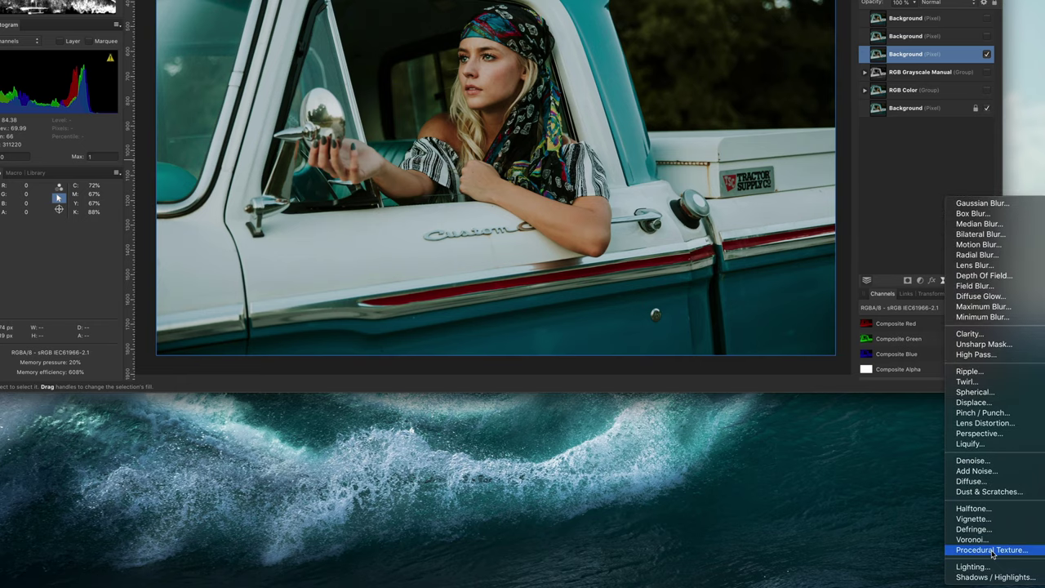
click(991, 550)
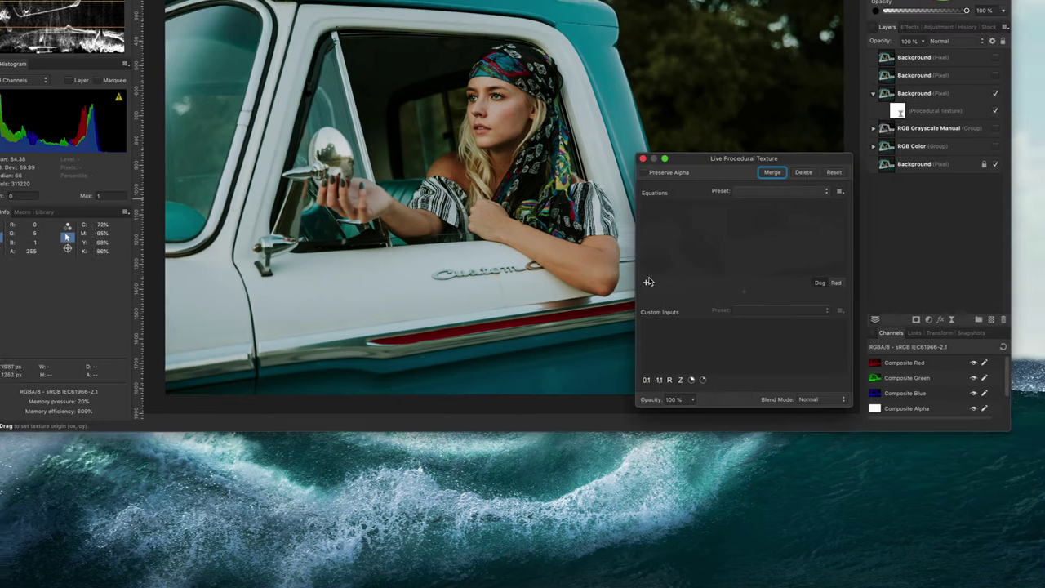
click(646, 282)
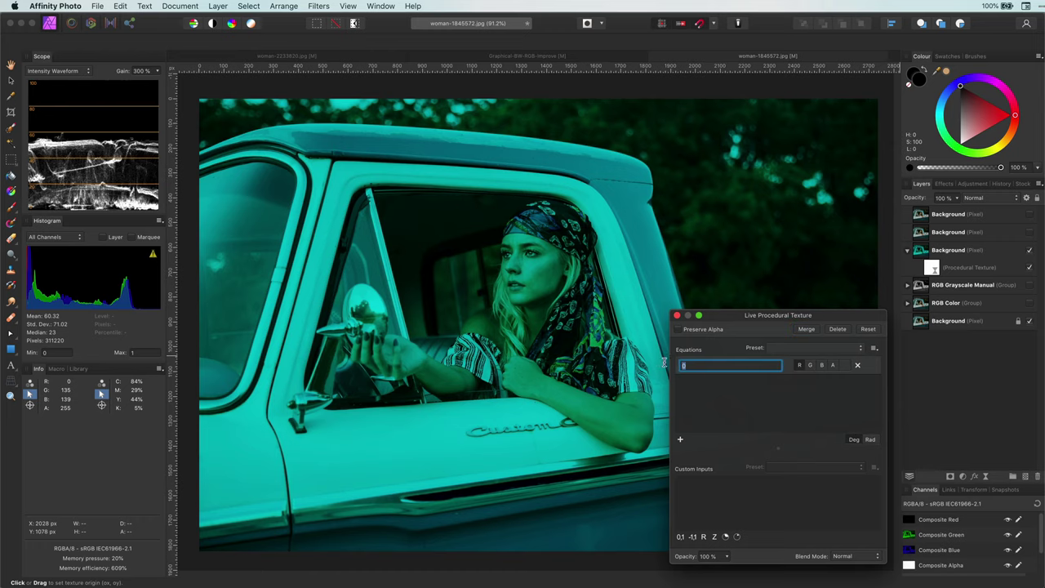
text(R)
click(680, 439)
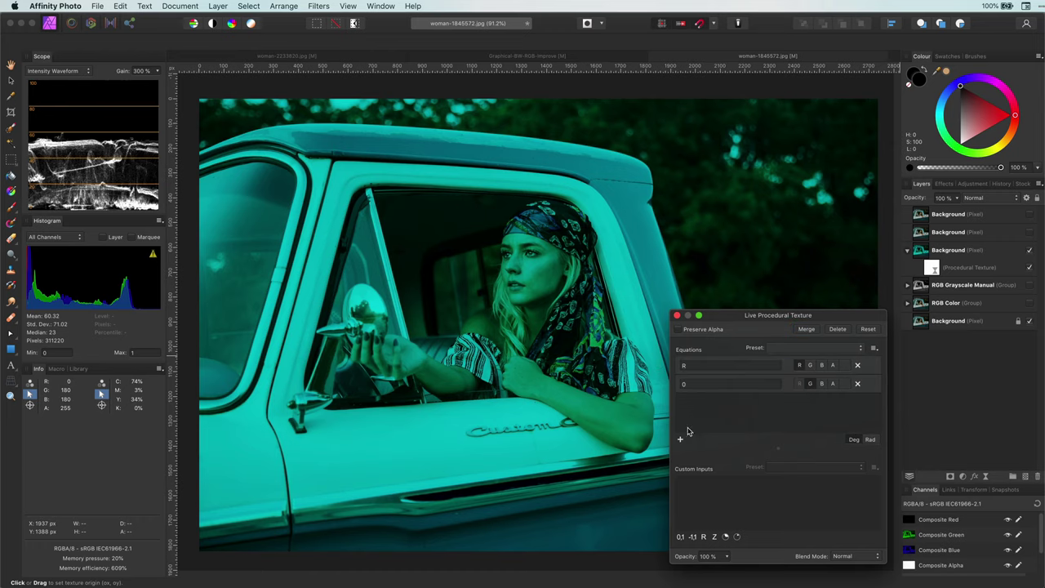
click(694, 382)
text(R)
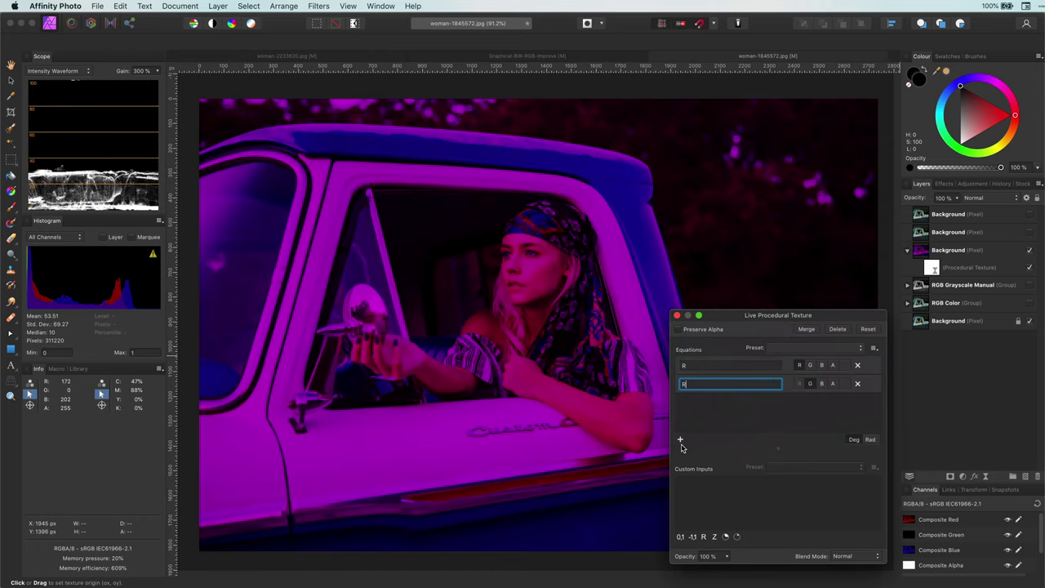
click(682, 443)
click(694, 402)
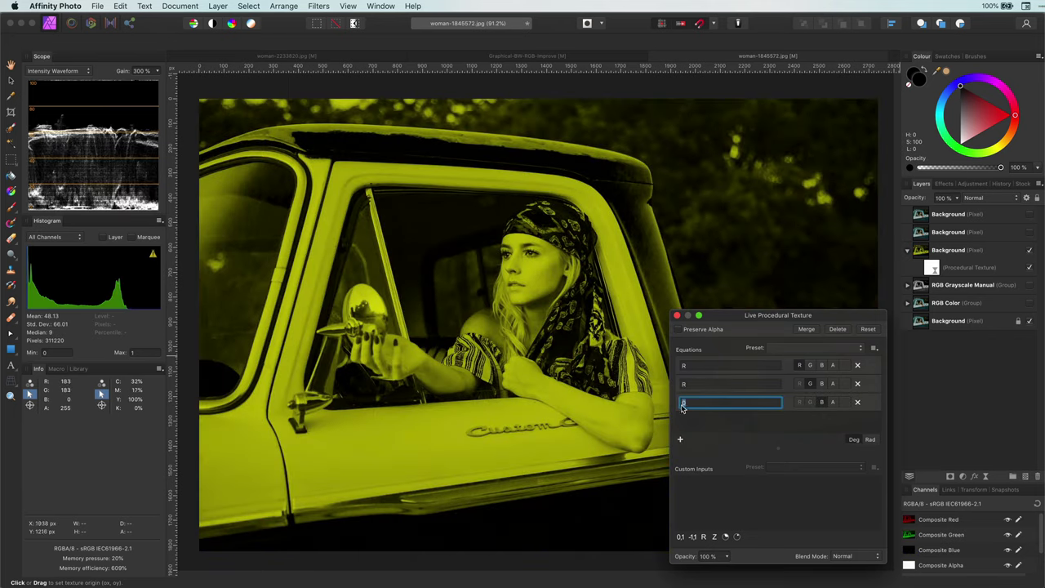
text(R)
key(Return)
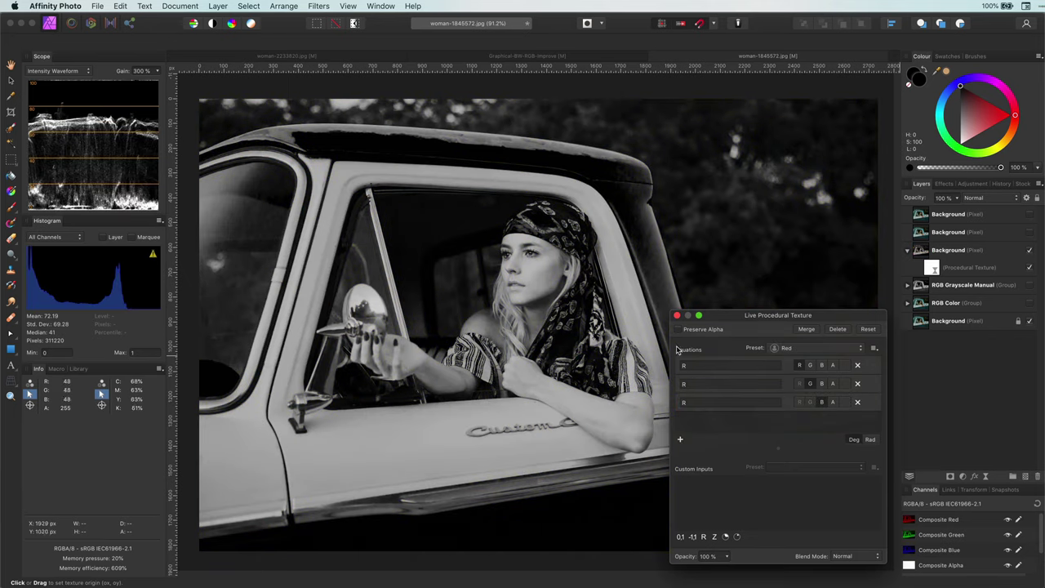
click(677, 315)
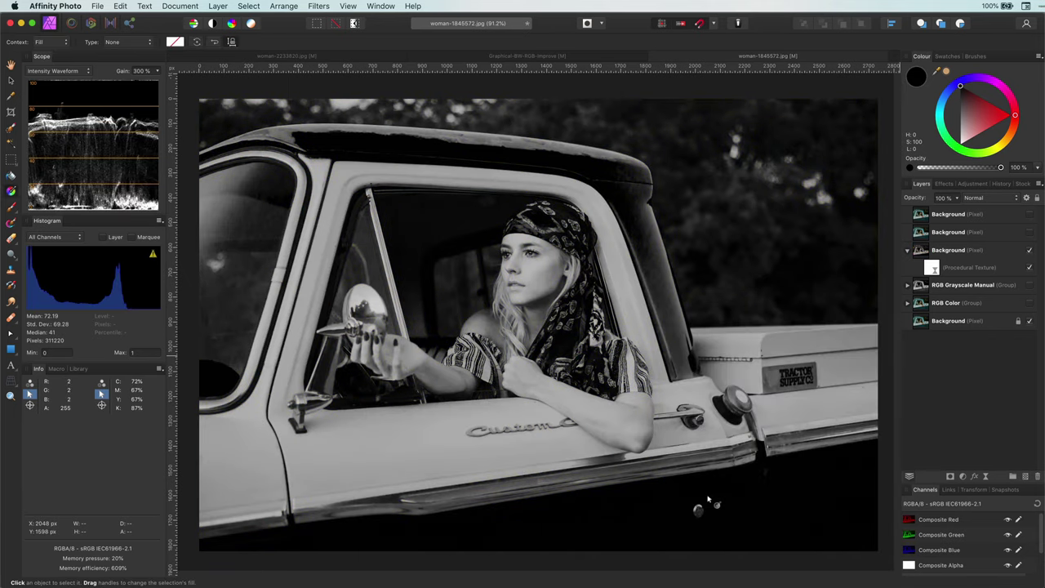
click(932, 270)
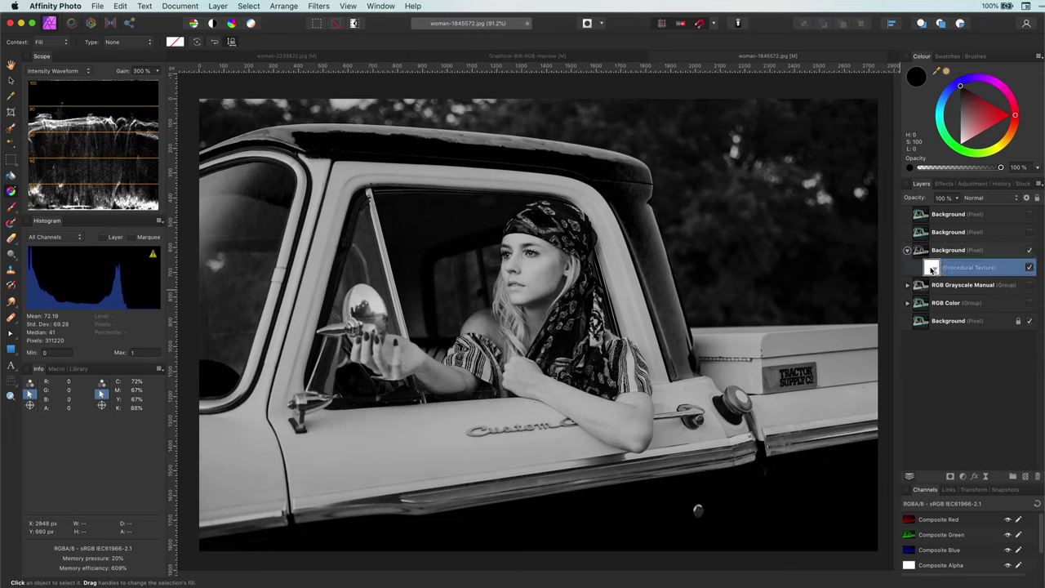
Copy the procedural texture into the other Background copies and make the middle copy visible
key(super+j)
drag(933, 270, 955, 222)
click(907, 268)
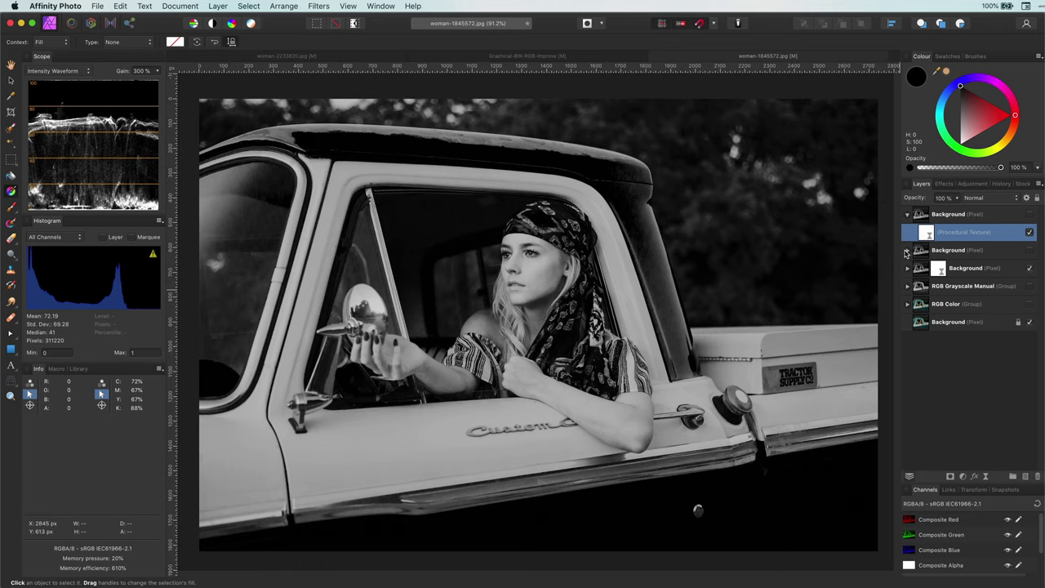
click(906, 251)
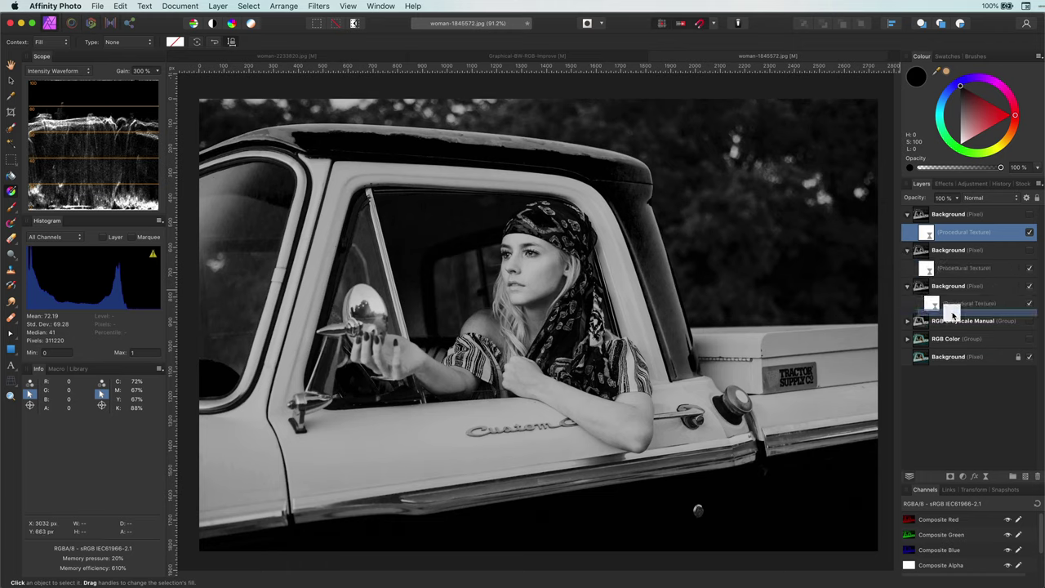
click(927, 269)
double_click(927, 269)
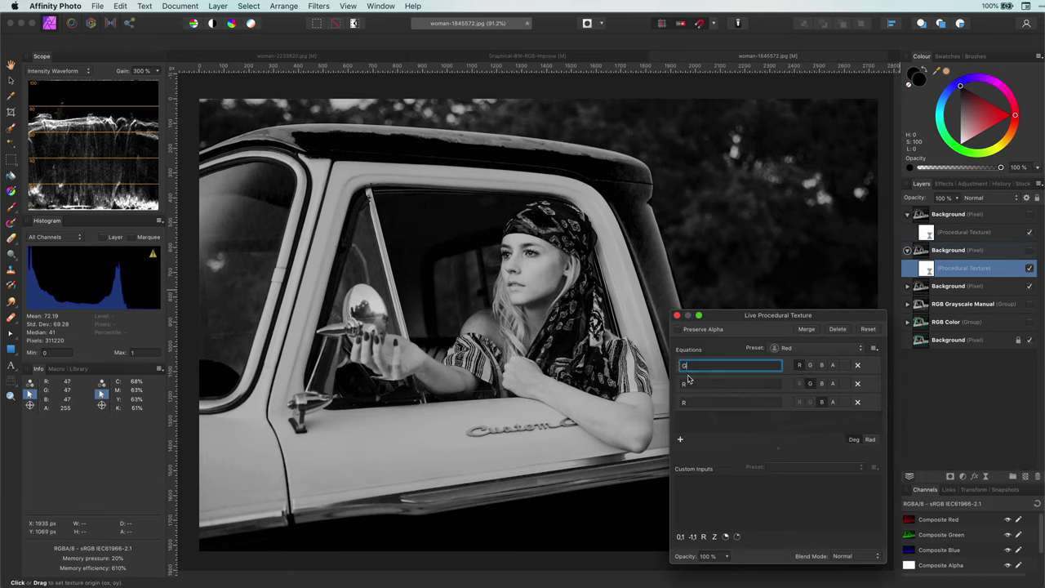
click(677, 315)
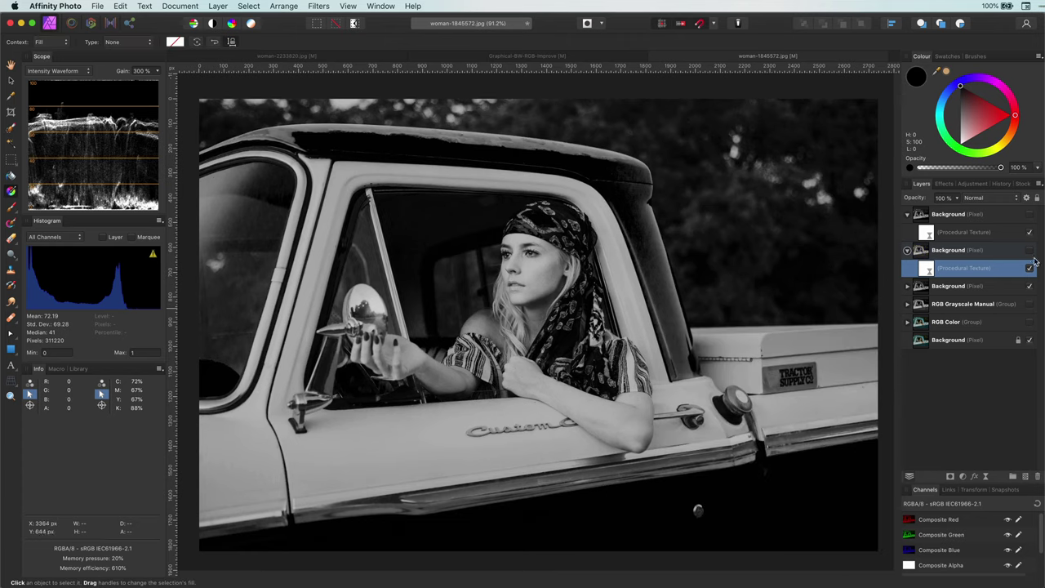
click(1029, 250)
click(906, 250)
Rename the three Background copies Red, Green and Blue from bottom to top
double_click(947, 268)
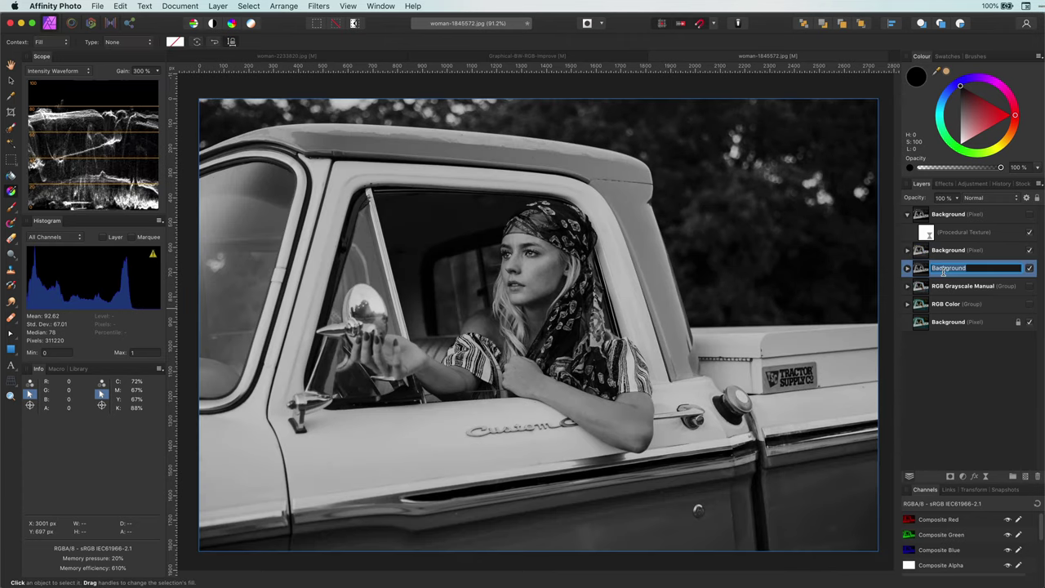
text(Ref)
key(Return)
double_click(939, 268)
text(Red)
key(Return)
double_click(945, 250)
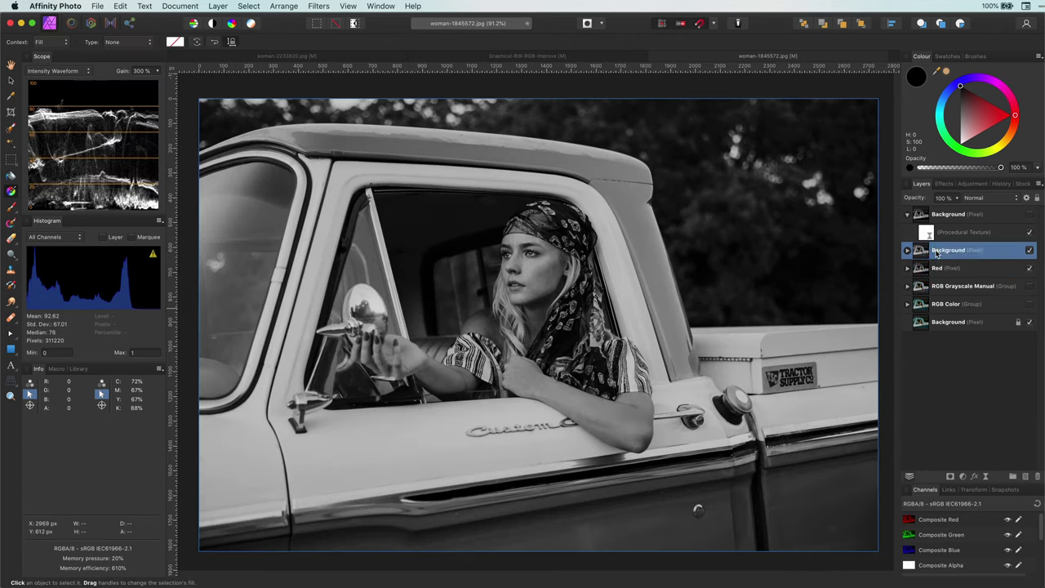
text(Green)
key(Return)
click(906, 214)
double_click(942, 214)
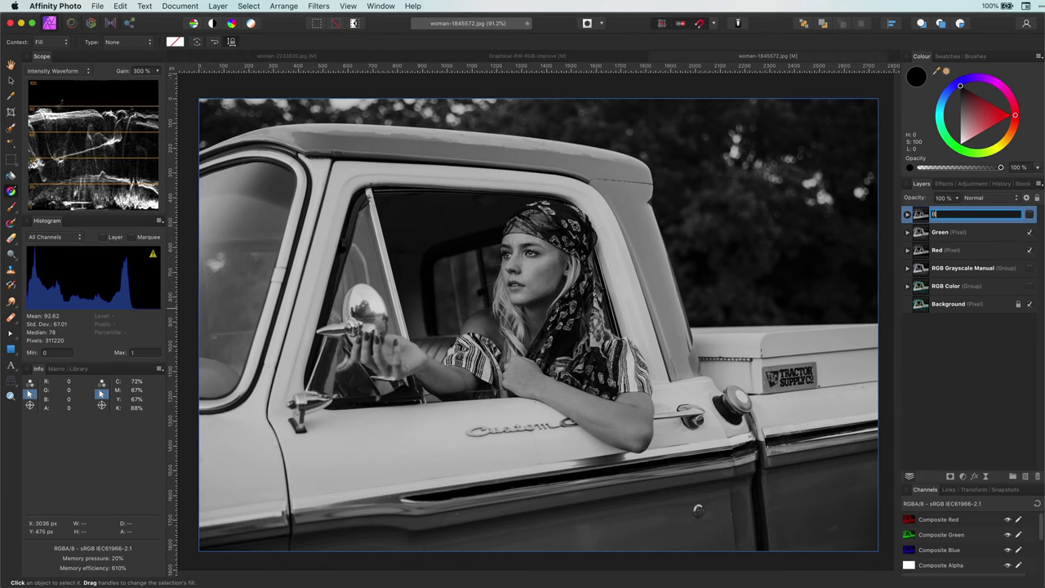
text(Blue)
key(Return)
Show the Blue layer and set its procedural texture equations to B, B, B
click(1028, 214)
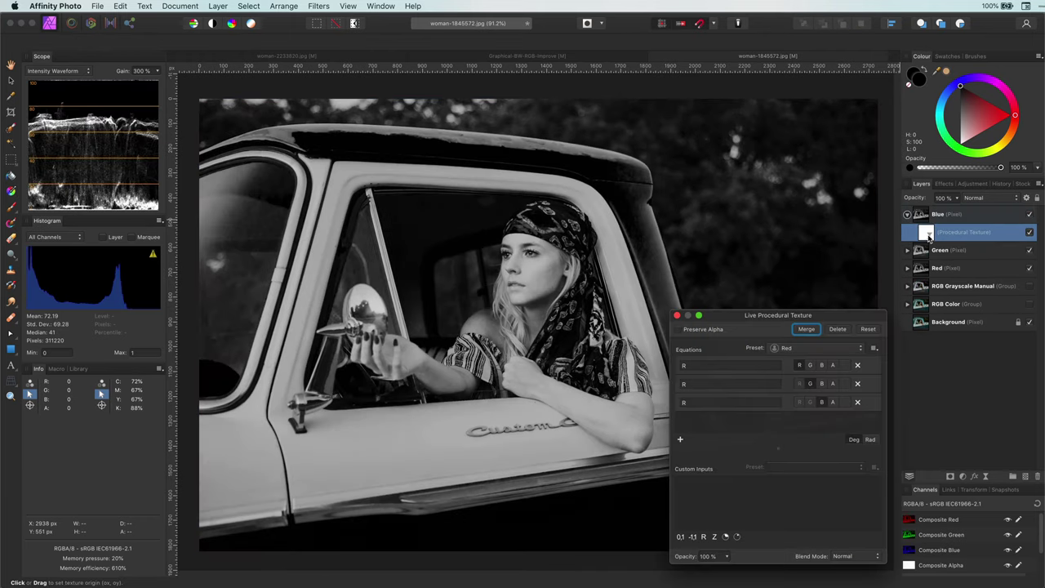
click(729, 383)
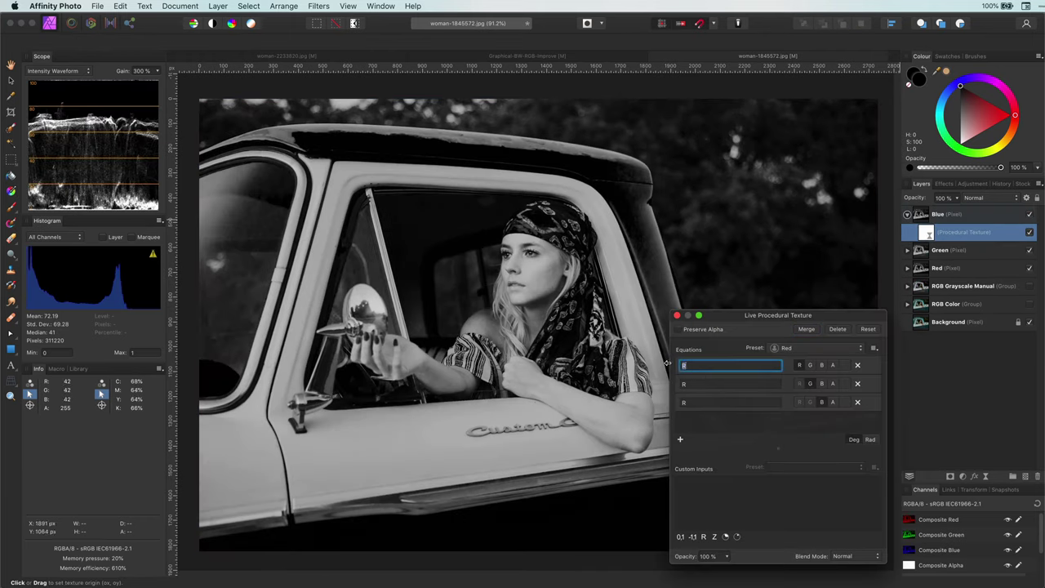
text(B)
double_click(695, 401)
text(B)
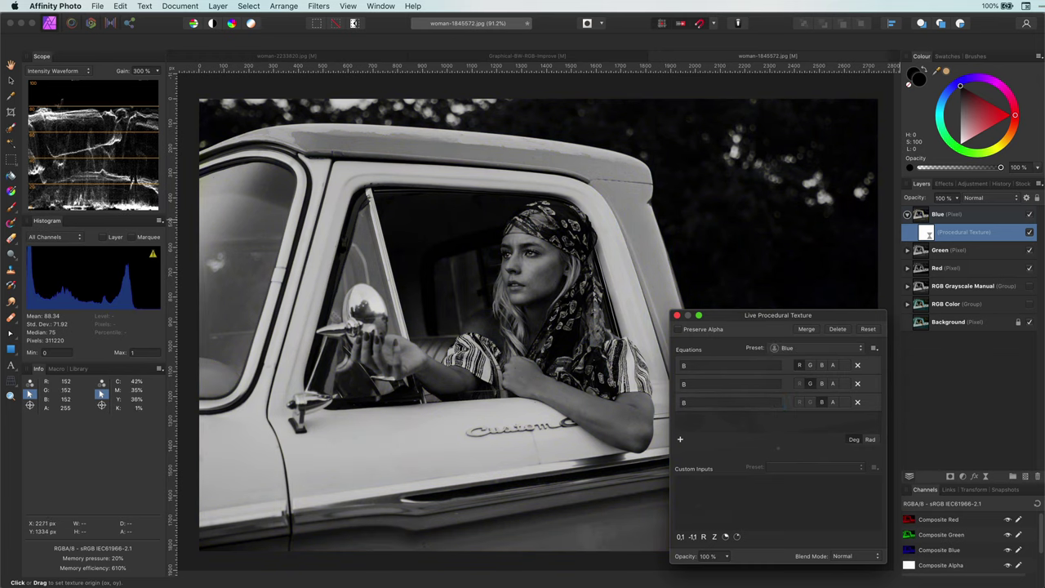
click(676, 314)
click(906, 213)
Group the Red, Green and Blue layers and name the group 'RGB Grayscale Procedural'
click(946, 253)
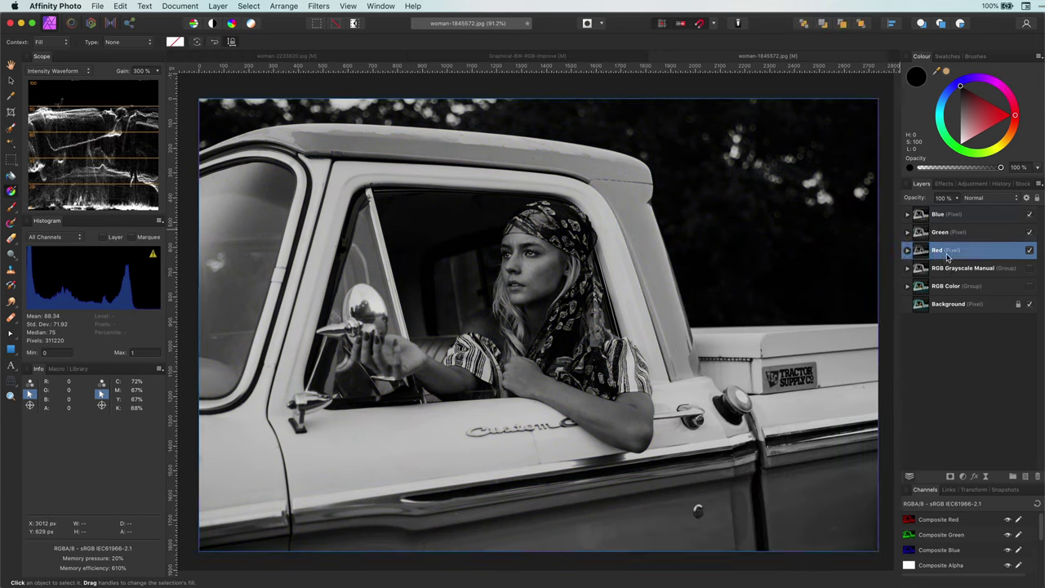
shift+click(953, 215)
key(ctrl+g)
double_click(953, 214)
text(RGB)
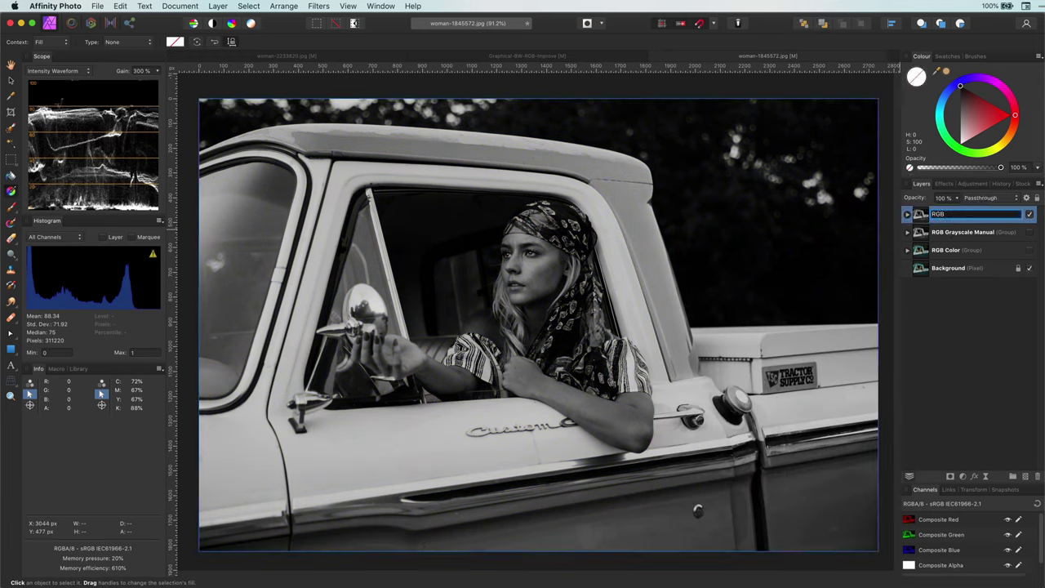
text( Grayscale Procedural)
key(Return)
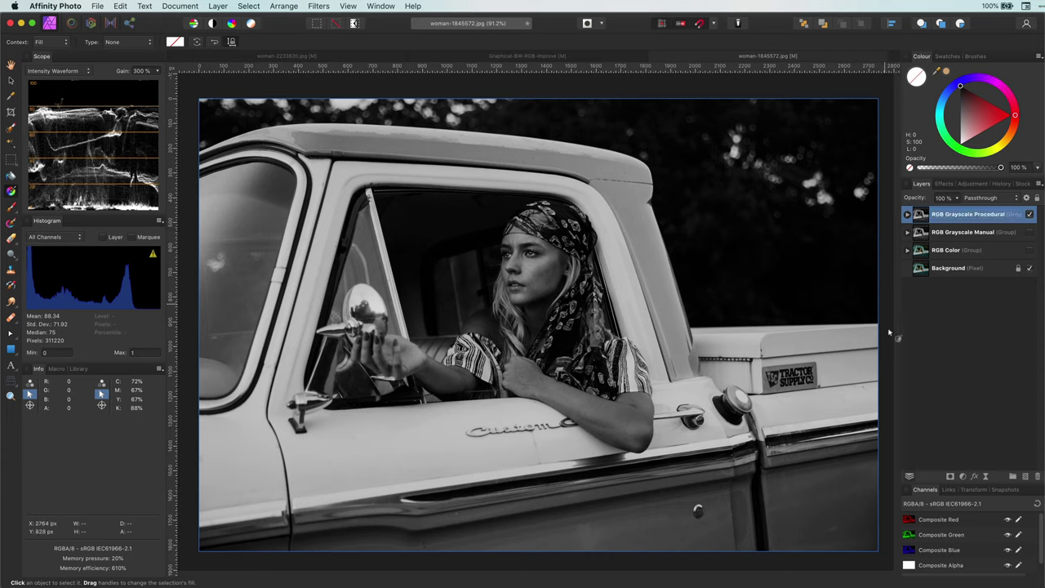
click(12, 65)
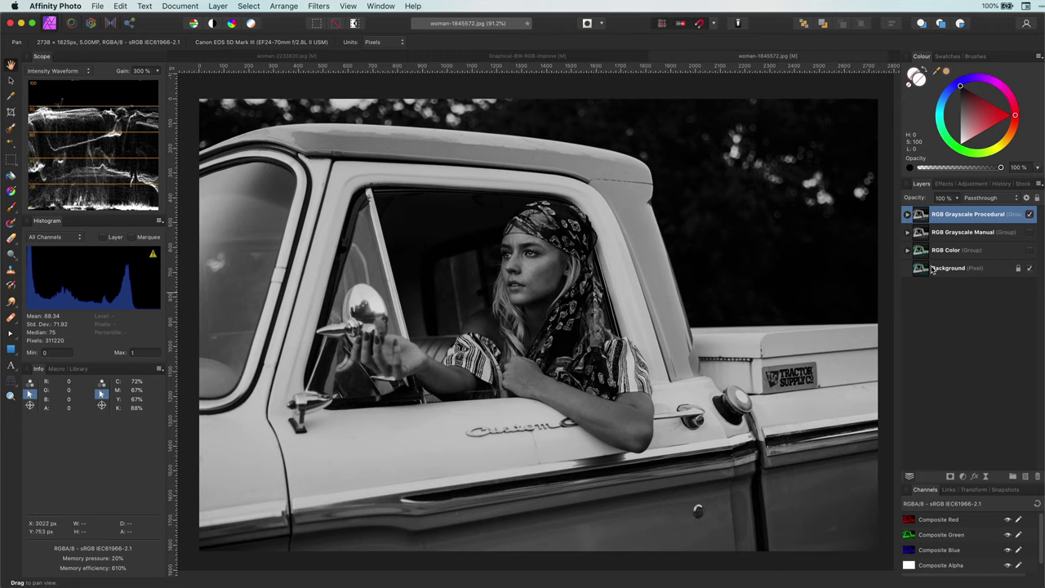
click(907, 214)
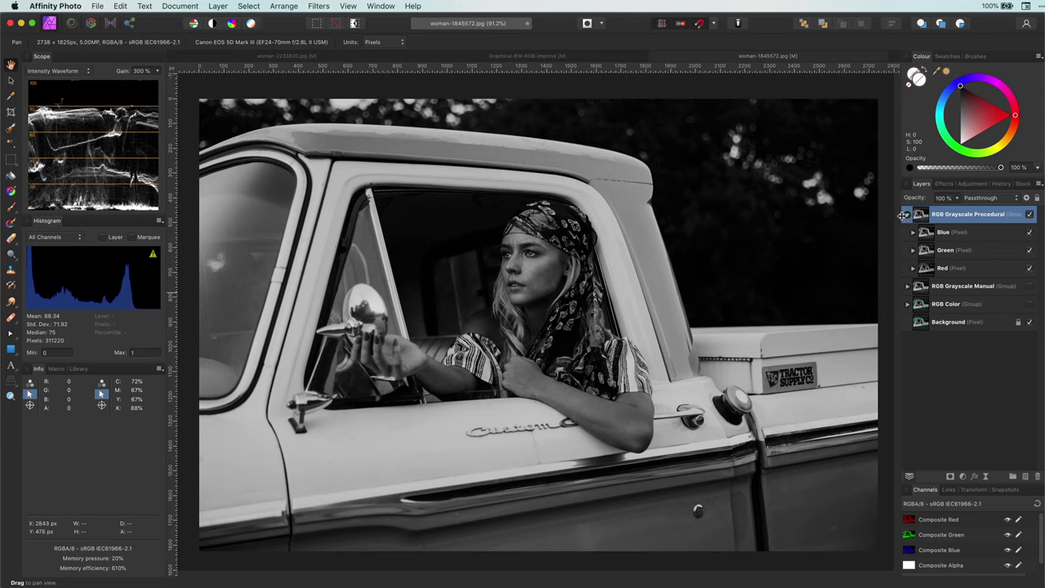
click(907, 215)
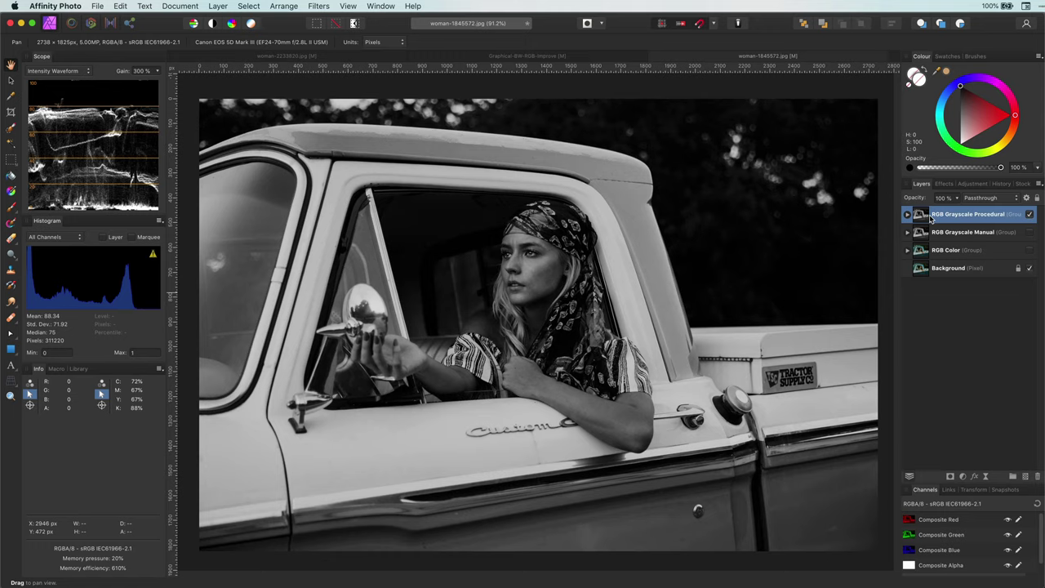
Duplicate the RGB Grayscale Procedural group, hide one copy, and select Blue's procedural texture
key(super+j)
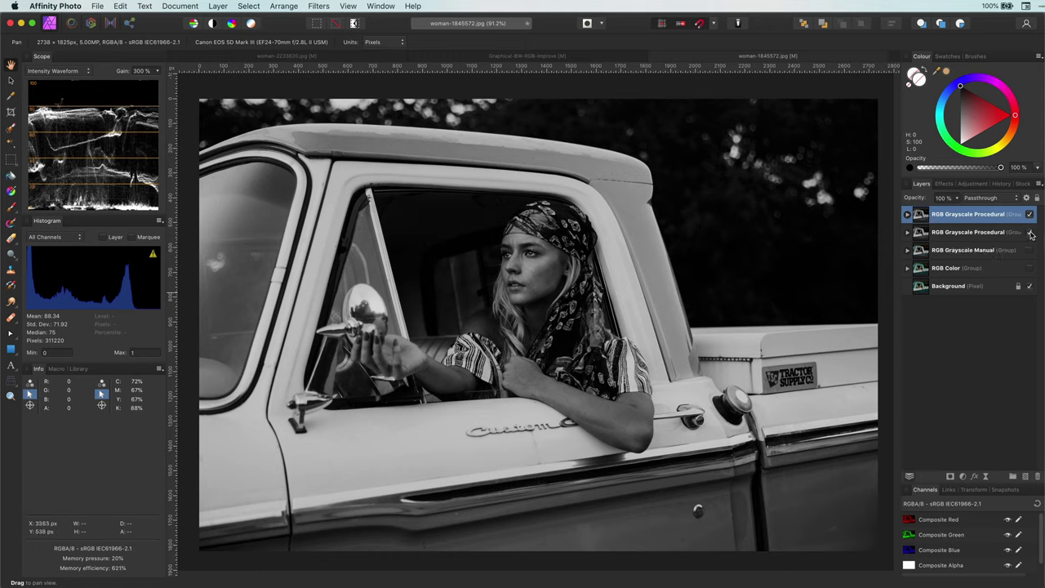
click(1029, 233)
click(907, 214)
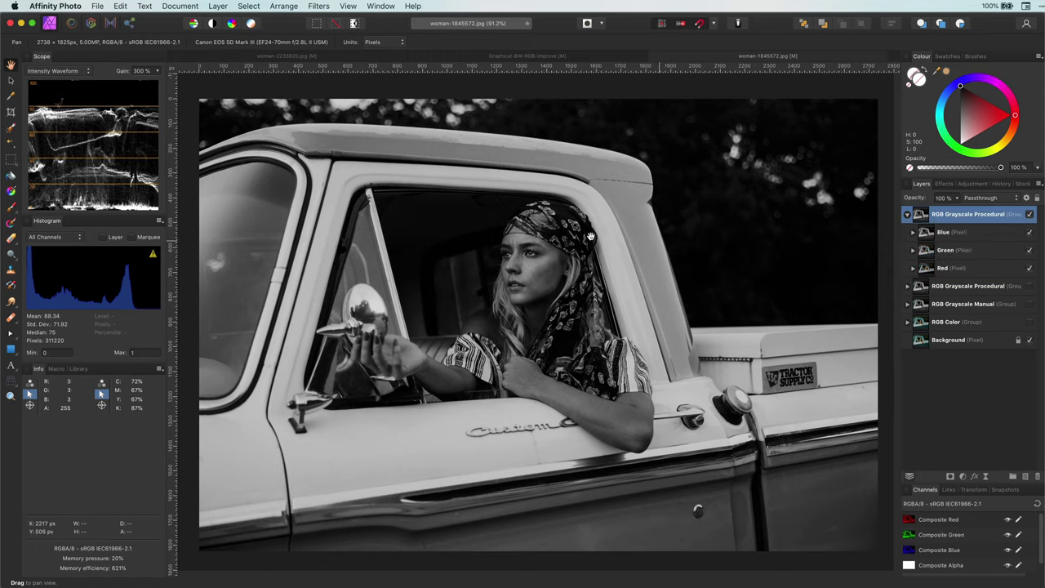
click(929, 234)
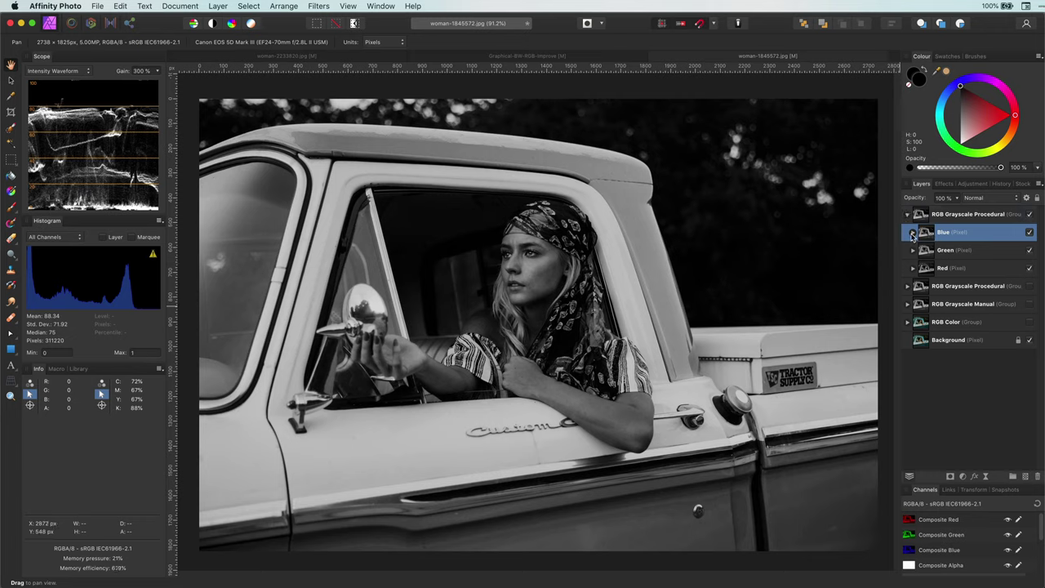
click(913, 233)
click(932, 251)
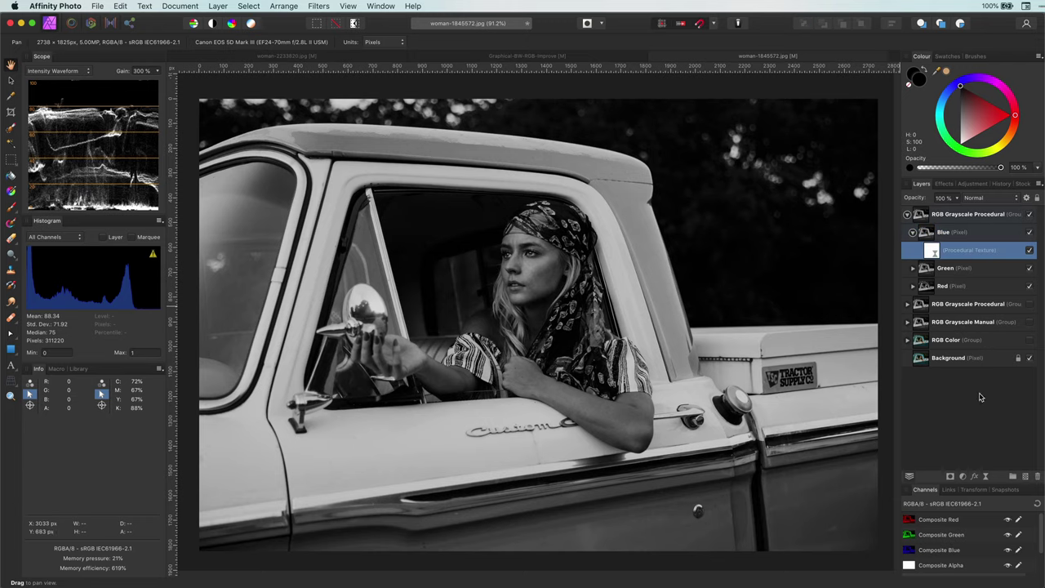
Add a black-to-blue Gradient Map to the Blue layer, removing the middle stop, and duplicate it
click(963, 478)
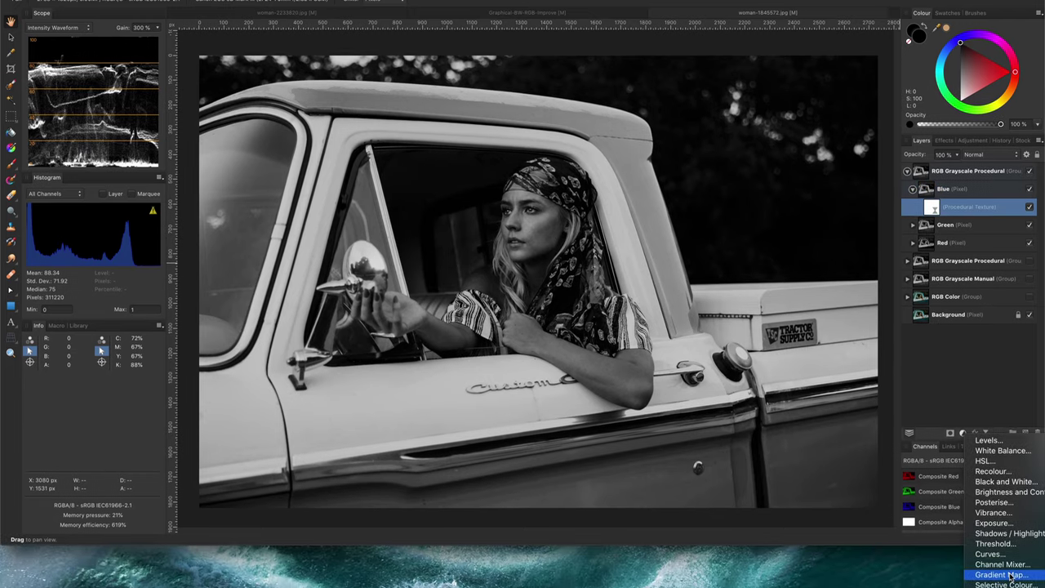
click(997, 575)
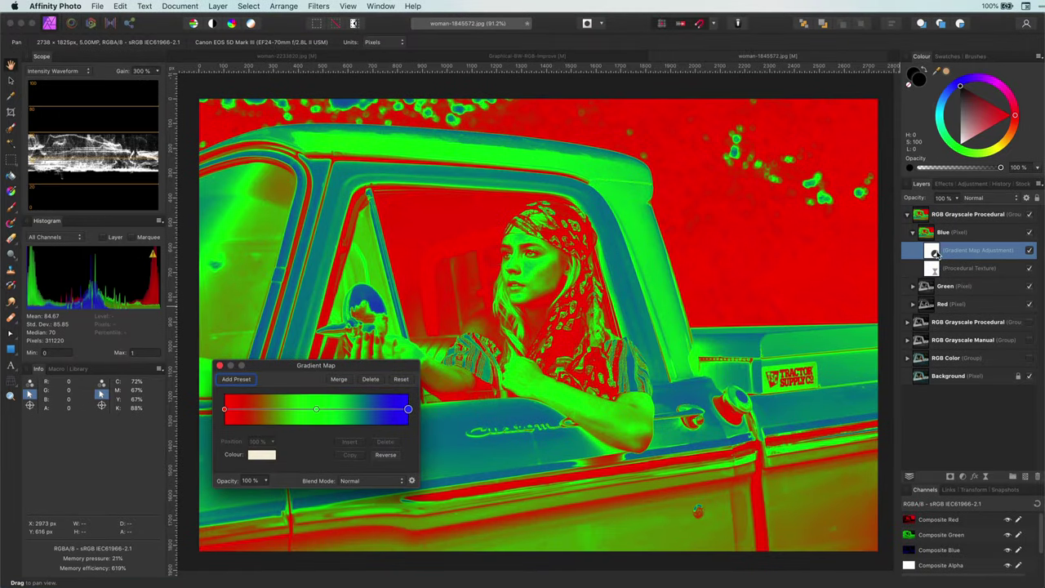
click(316, 408)
click(385, 441)
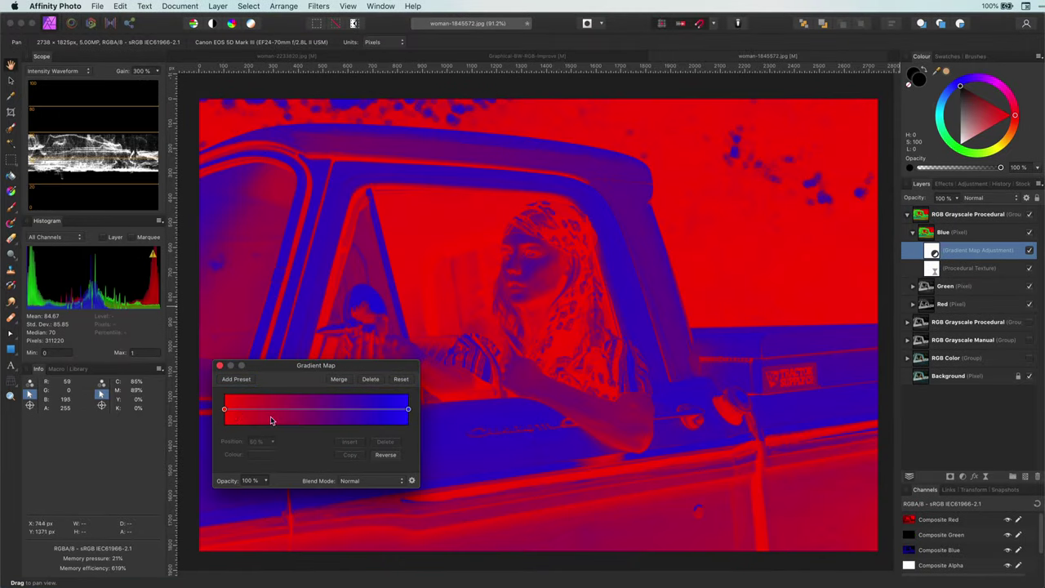
click(226, 409)
click(261, 454)
click(290, 564)
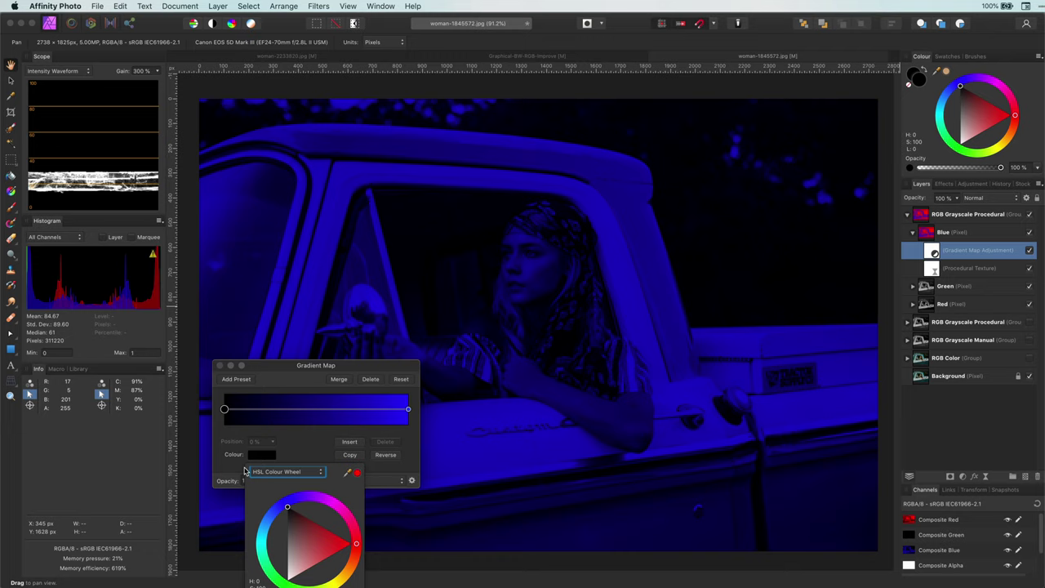
click(220, 365)
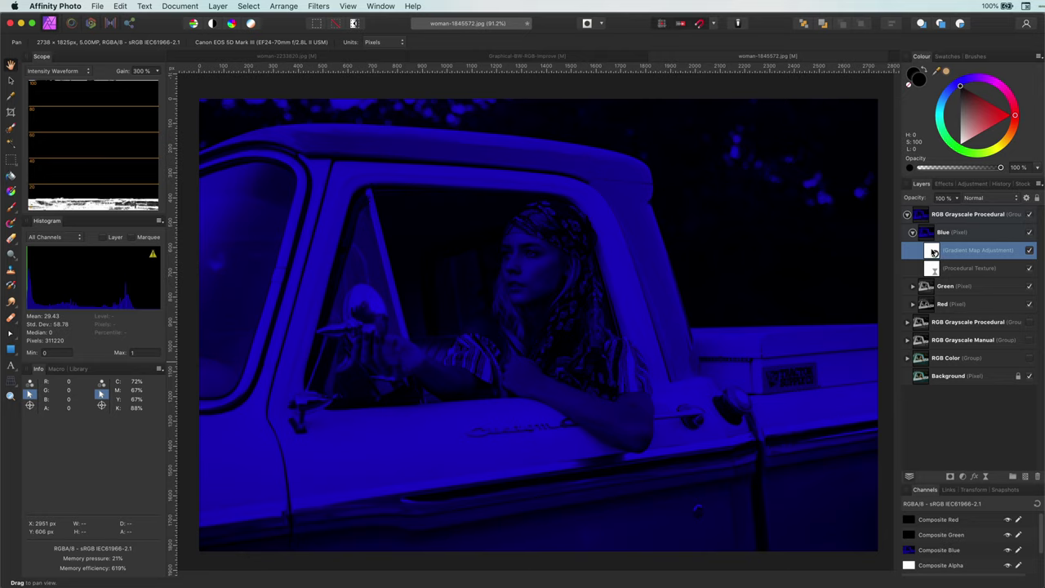
key(super+j)
key(super+j)
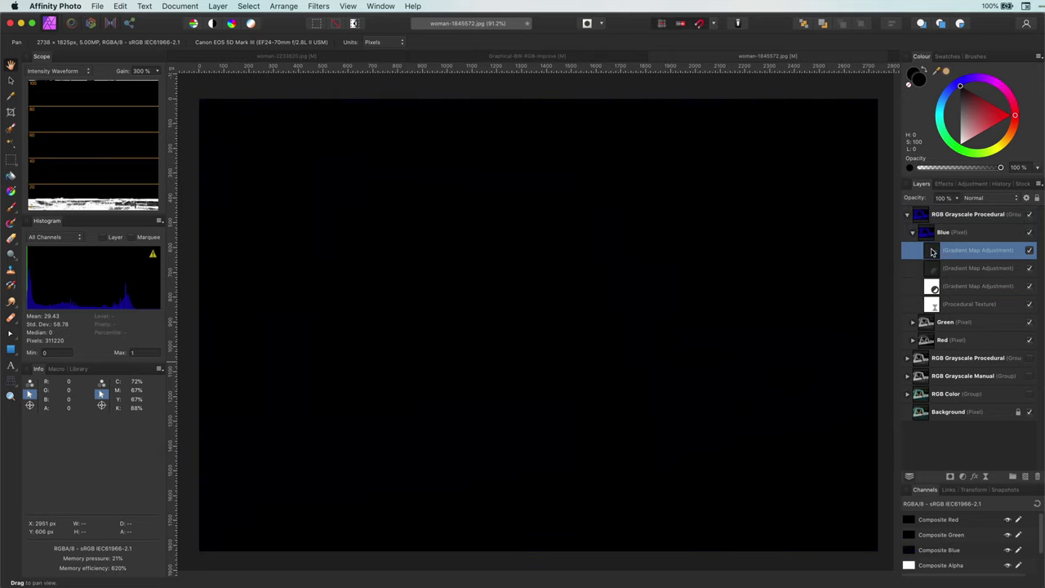
Move gradient map copies into the Green and Red layers and rename the group RGB Reproduced
drag(934, 249, 947, 322)
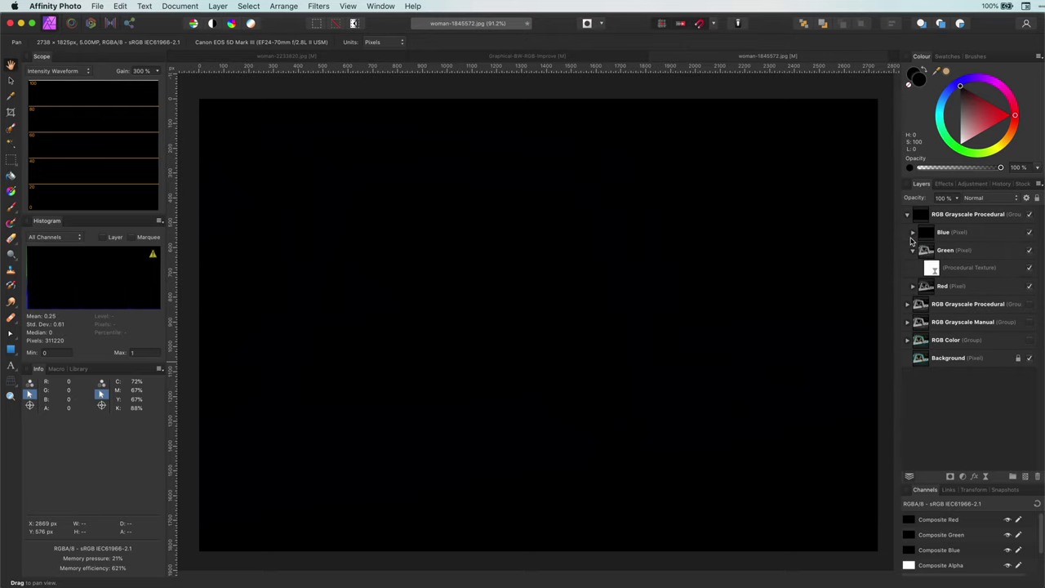
click(912, 304)
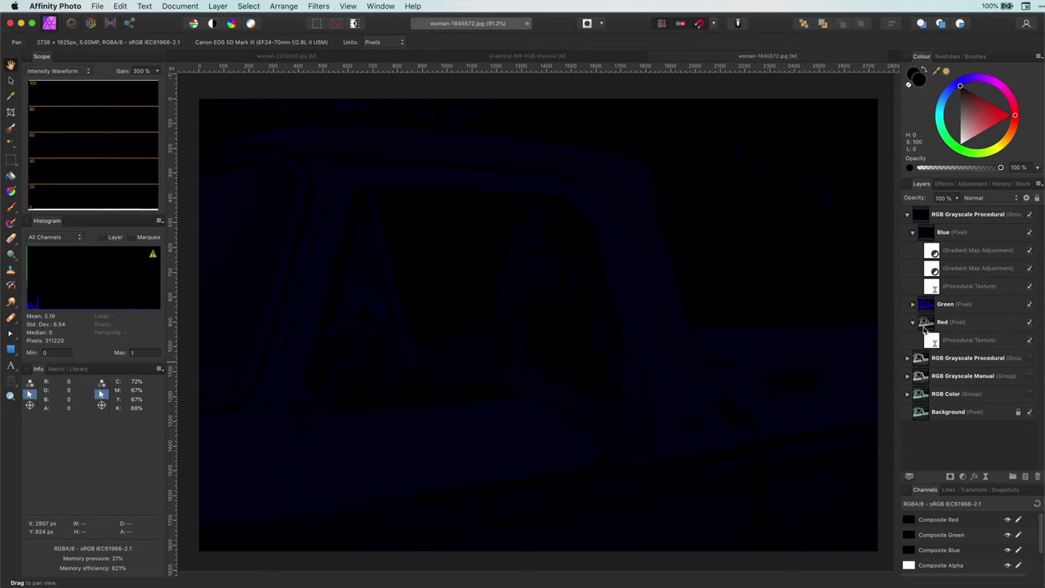
drag(939, 268, 1006, 331)
click(913, 231)
click(913, 250)
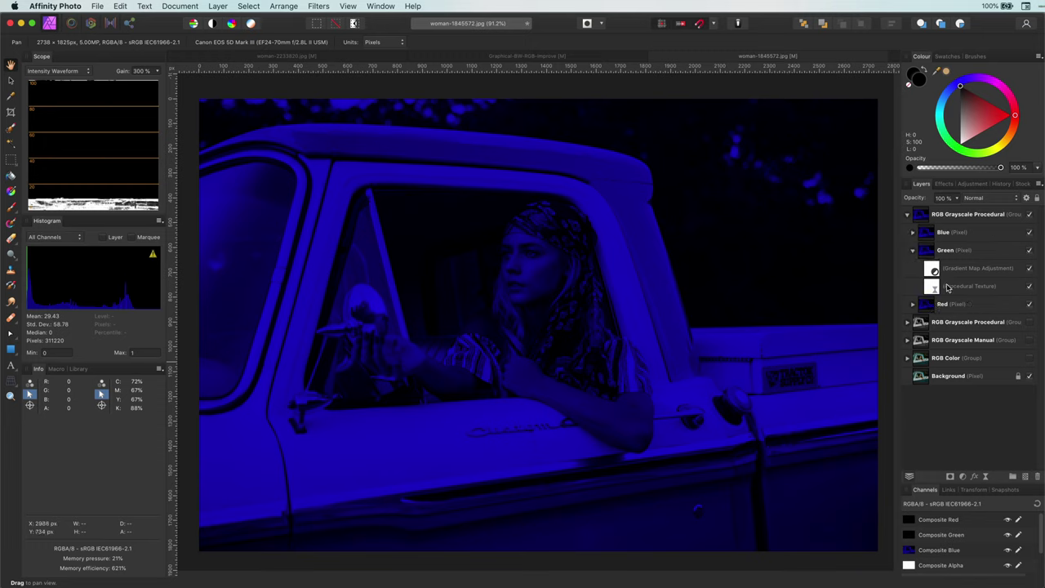
click(961, 216)
text(RGB Reproduced)
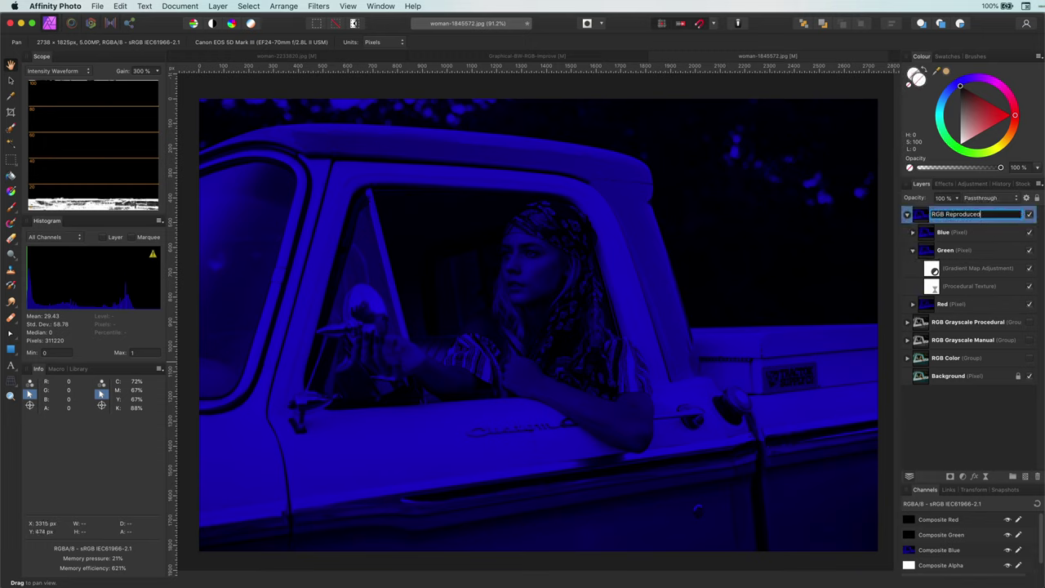
Set the Green layer's gradient map end stop to pure green, RGB 0, 255, 0
double_click(933, 269)
click(409, 409)
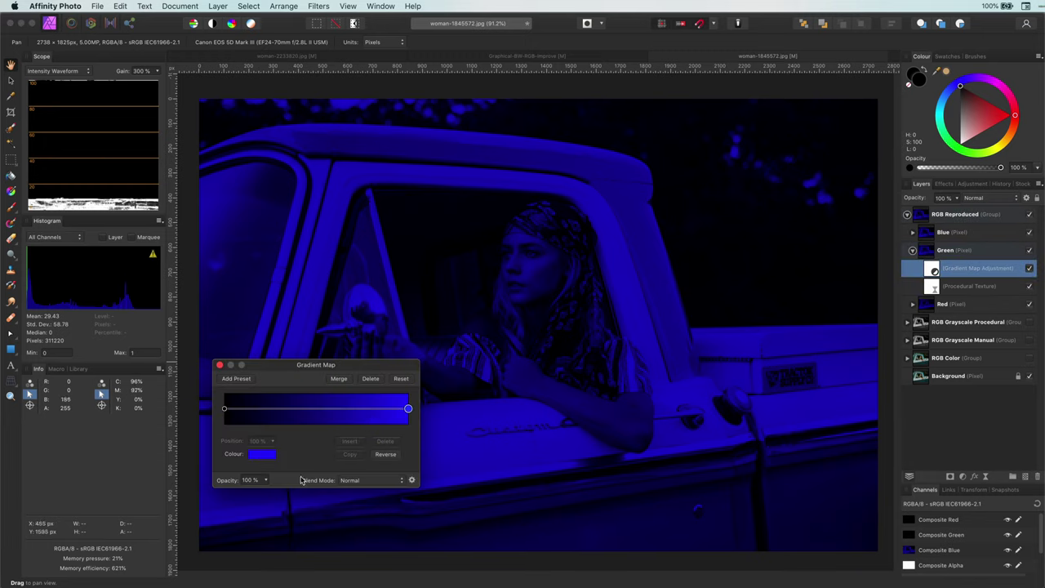
click(262, 454)
click(295, 575)
click(285, 471)
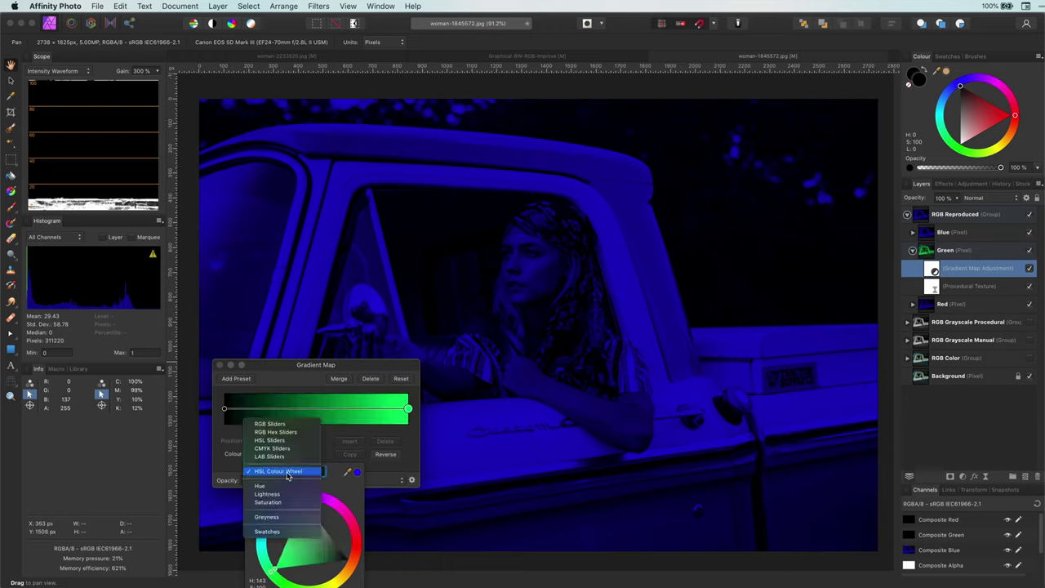
click(285, 430)
drag(287, 510, 227, 508)
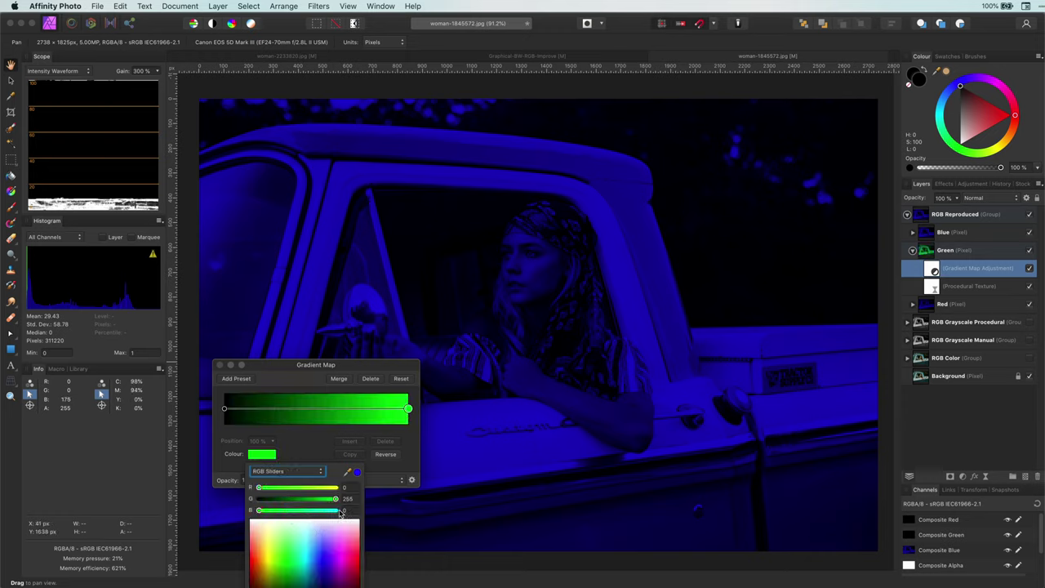
click(318, 453)
click(218, 364)
click(912, 249)
Set the Red layer's gradient map end stop to pure red
click(911, 267)
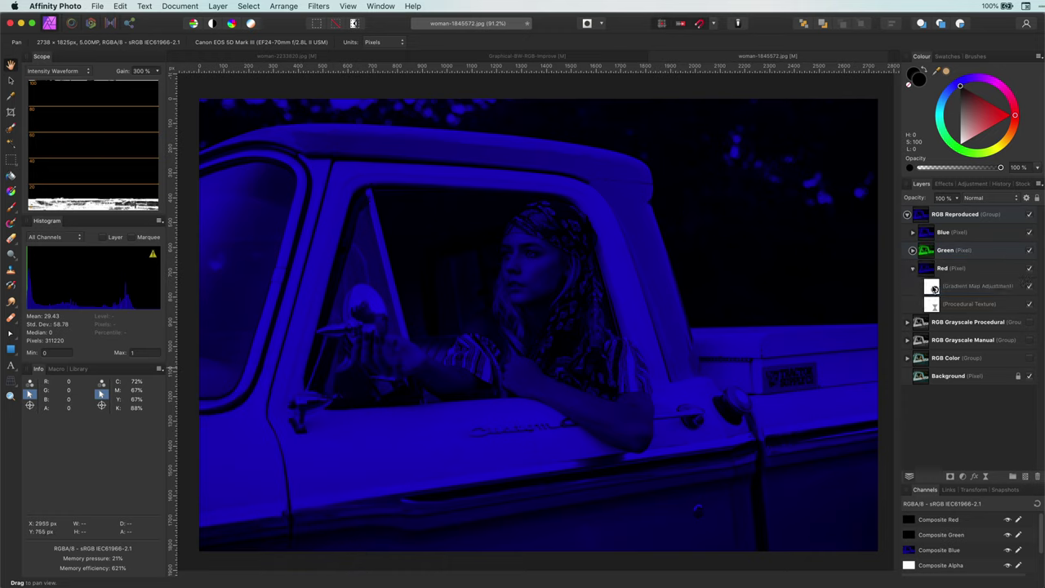
double_click(932, 285)
click(261, 453)
drag(253, 488, 253, 510)
click(318, 441)
click(219, 365)
click(912, 268)
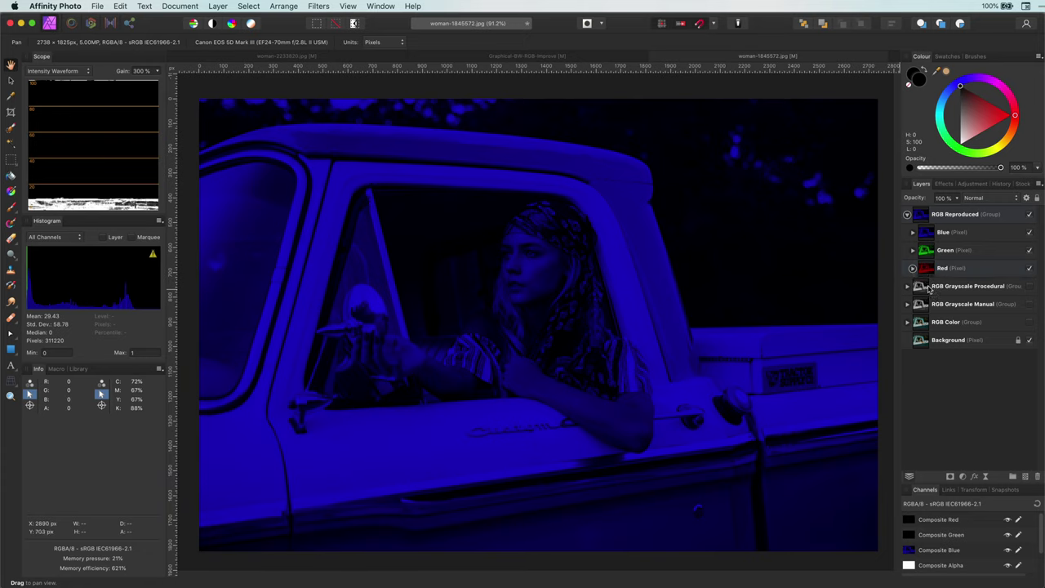
click(947, 233)
click(980, 198)
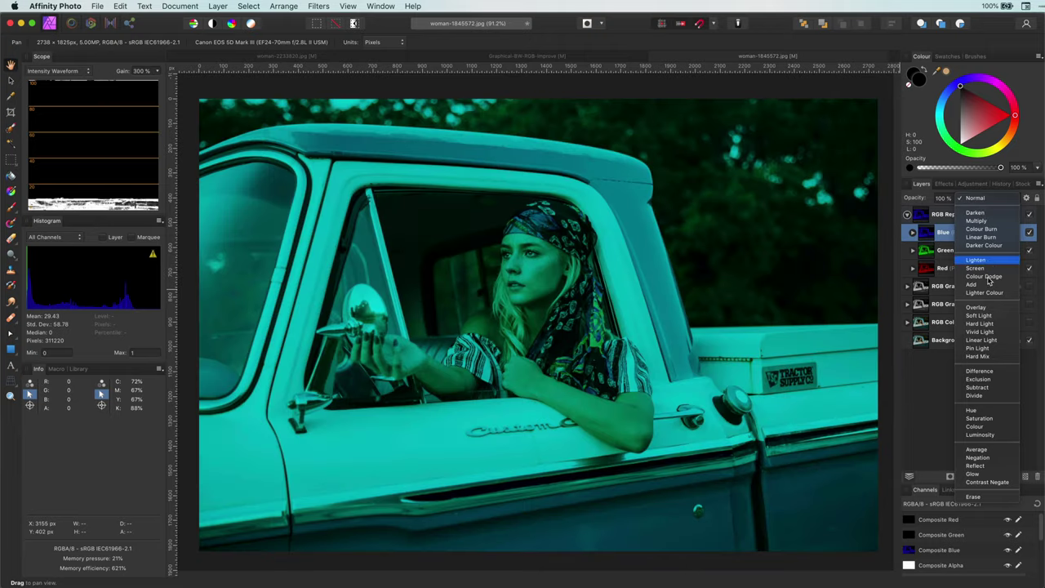
Set the blend mode of both the Blue and Green layers to Add
click(973, 284)
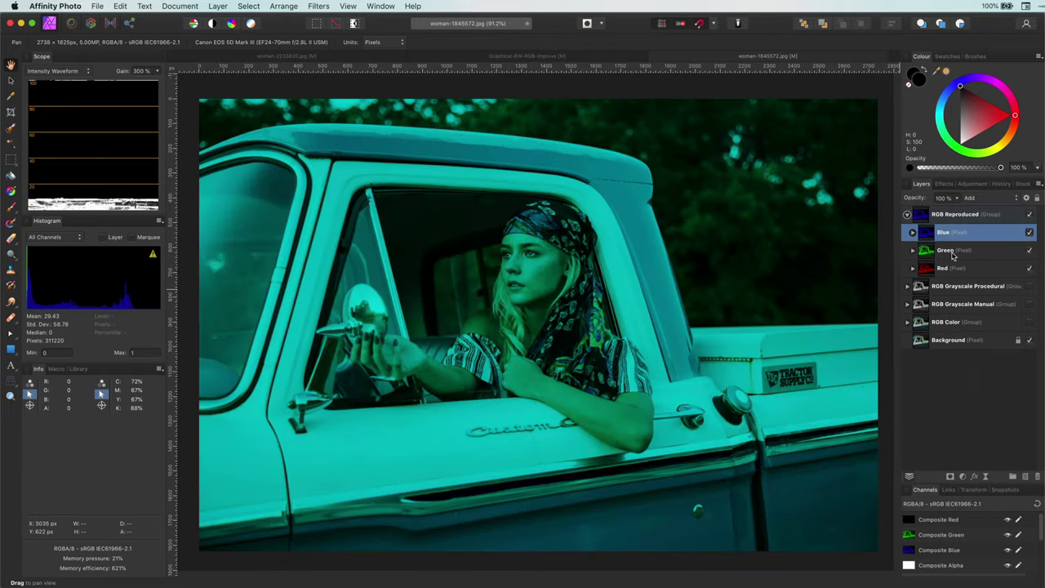
click(950, 251)
click(980, 197)
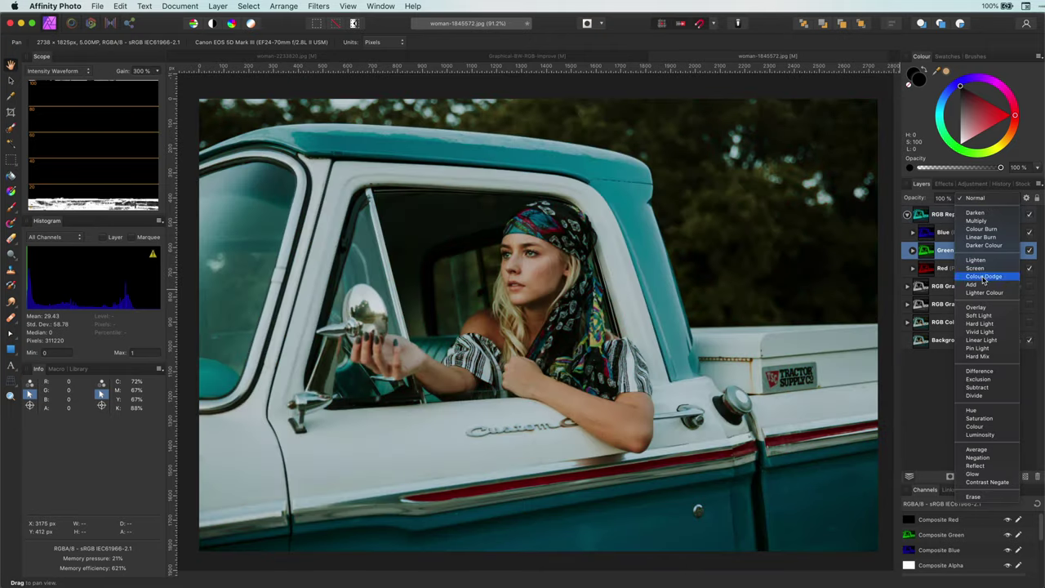
click(979, 284)
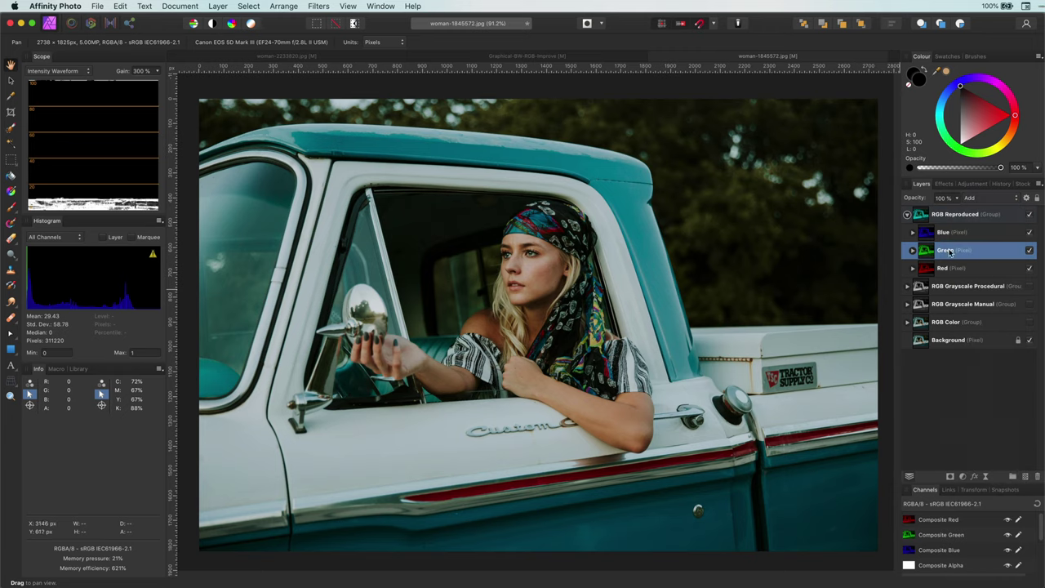
click(907, 215)
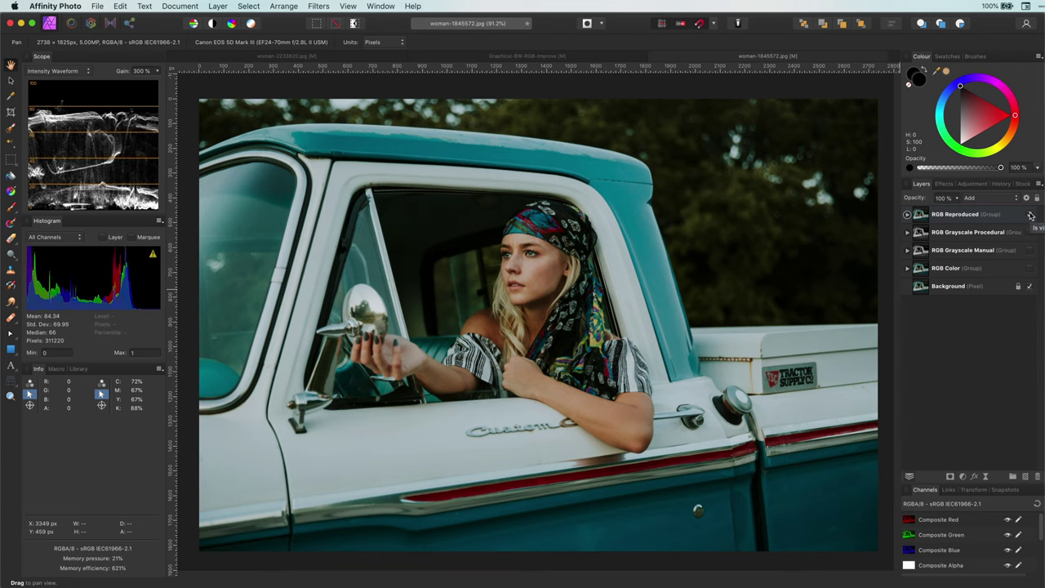
Duplicate the RGB Reproduced group and delete all its gradient map adjustments
click(1030, 215)
key(super+j)
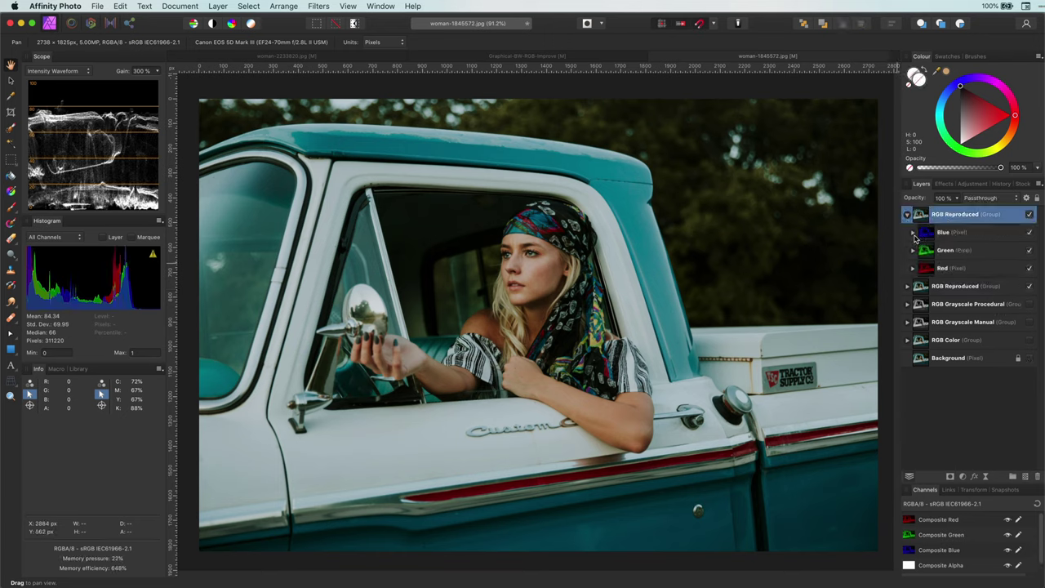
drag(933, 254, 935, 324)
key(Delete)
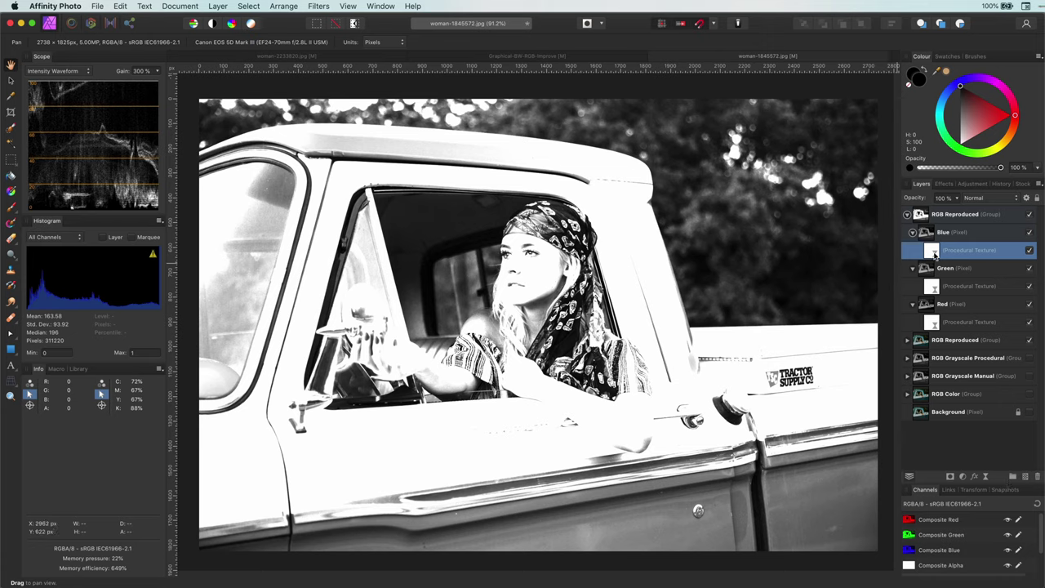
Duplicate the Blue layer's procedural texture and set its equations to 0, 0, B
key(super+j)
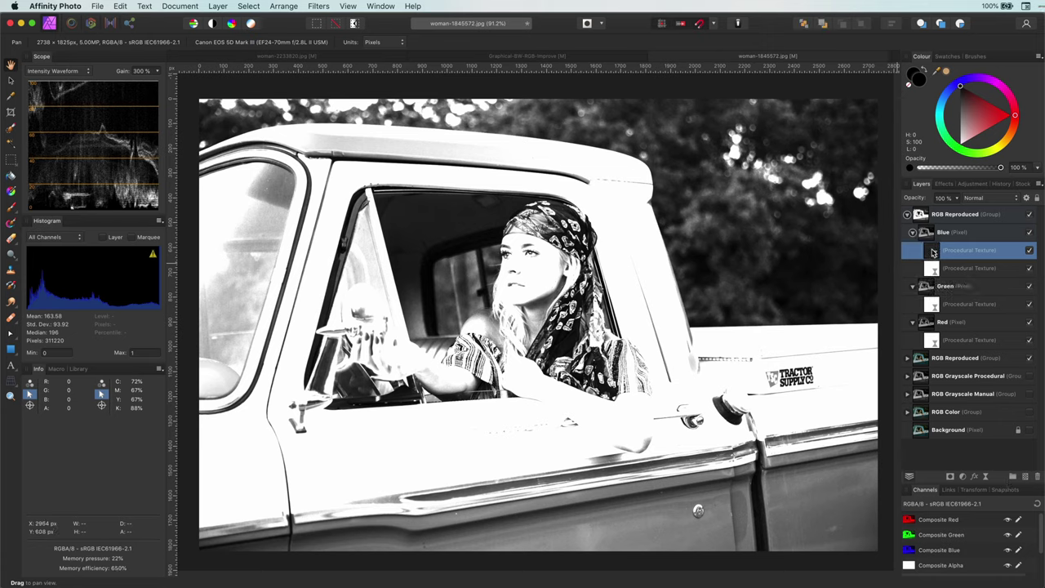
double_click(933, 253)
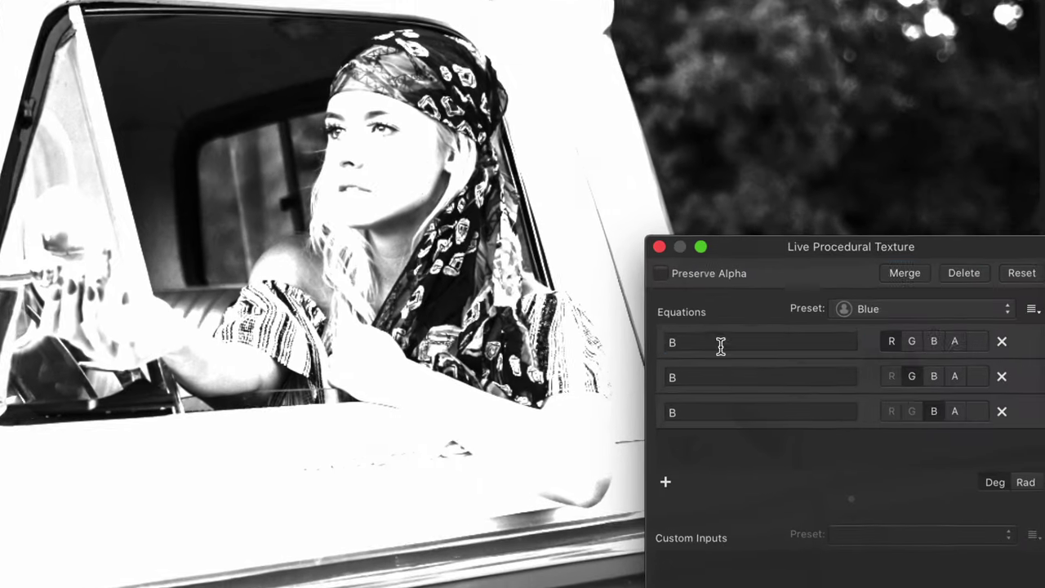
click(684, 355)
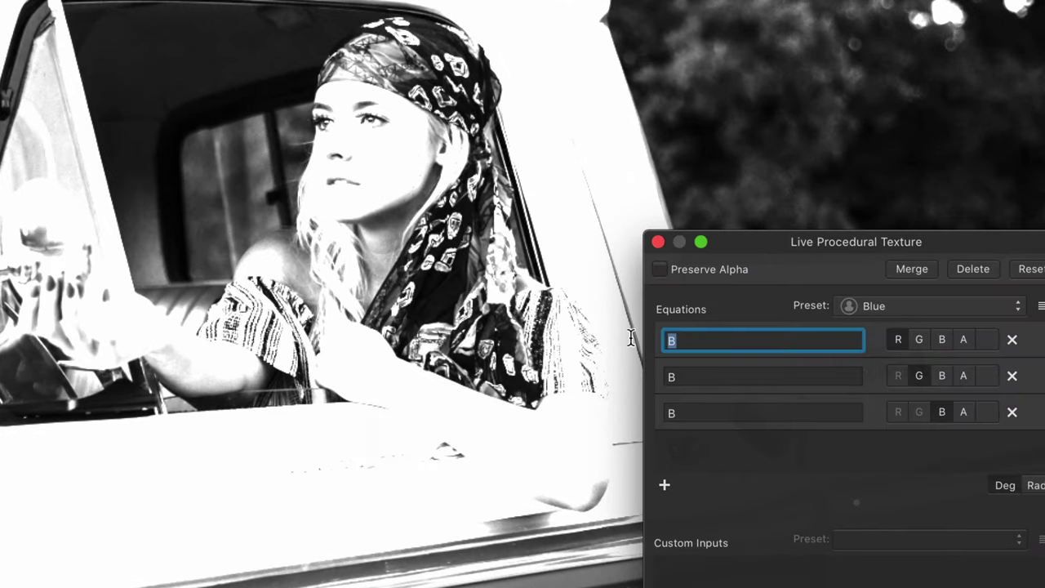
text(0)
key(Return)
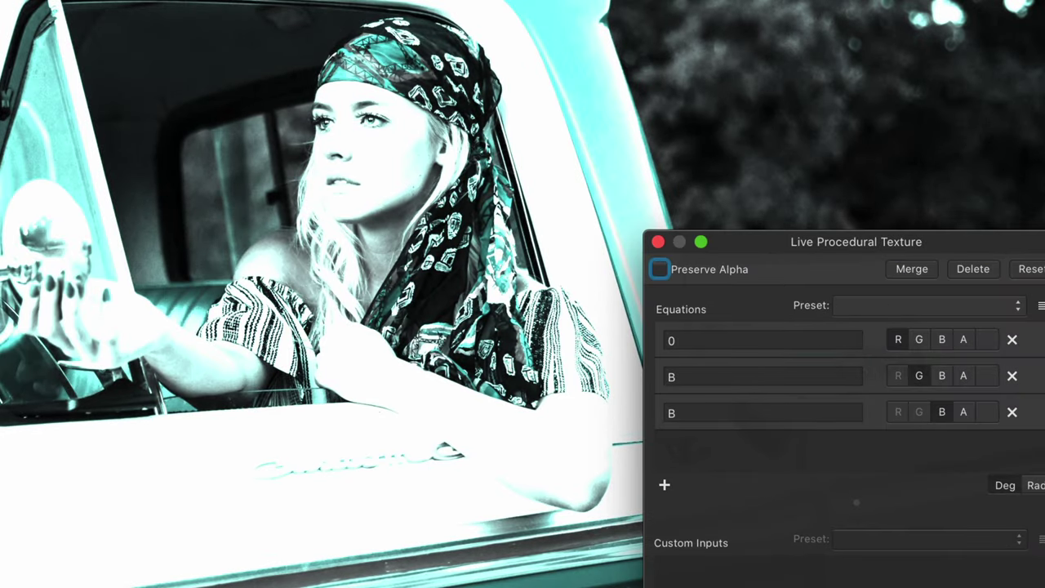
click(660, 376)
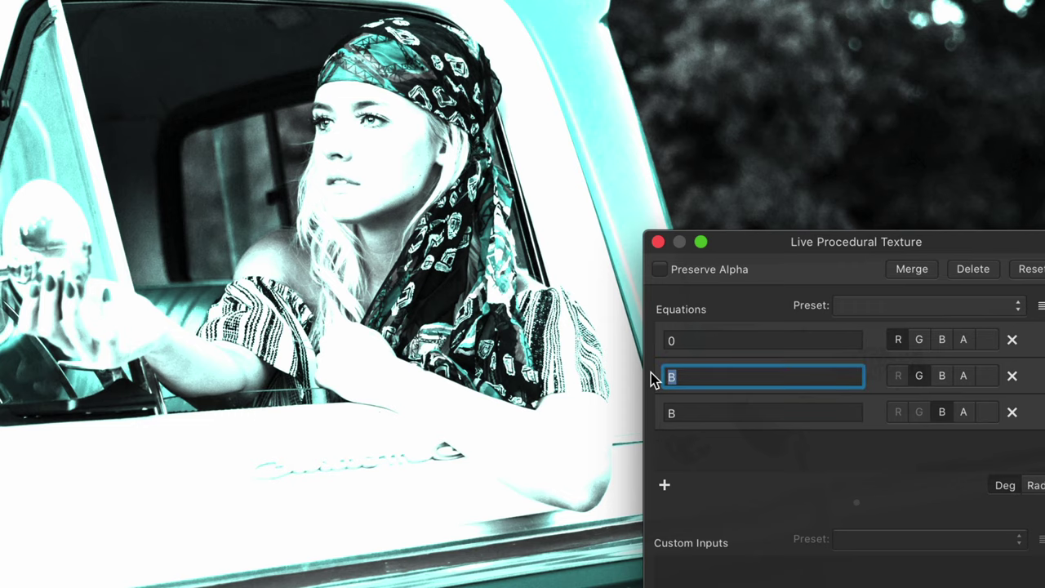
text(0)
click(918, 375)
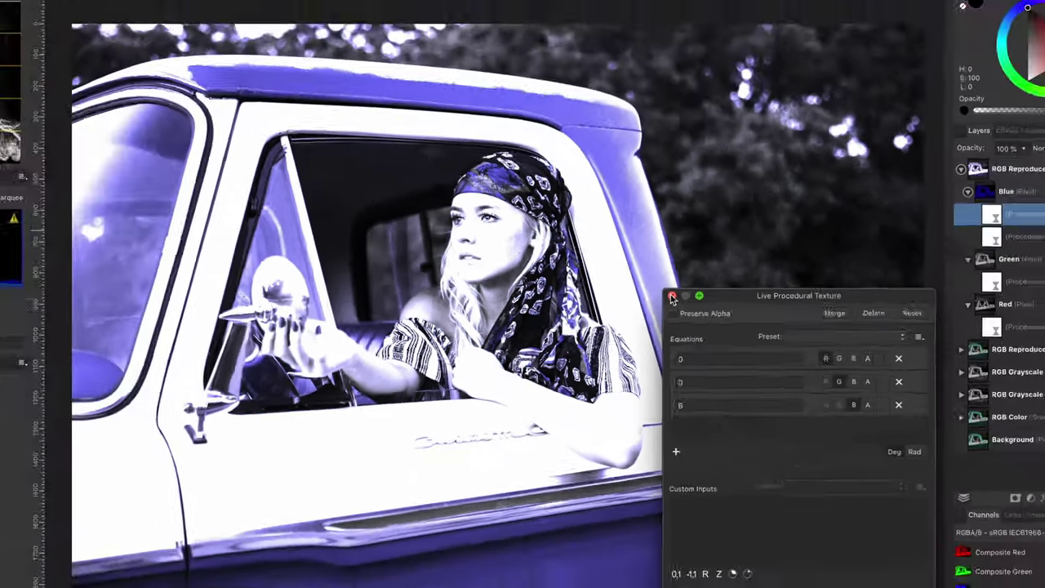
click(658, 242)
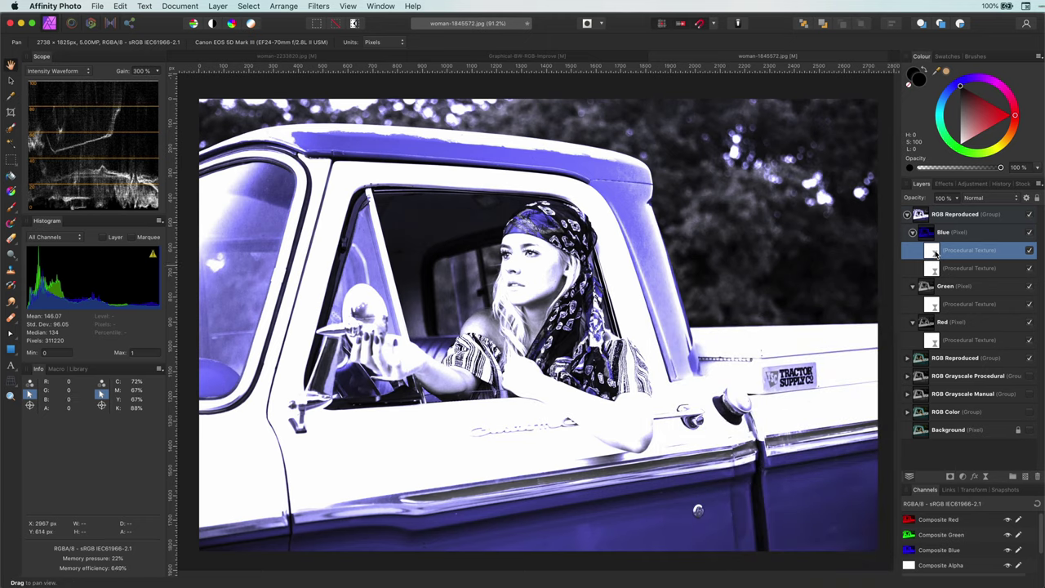
Give the Green layer texture equations 0, G, 0 and the Red layer R, 0, 0
key(super+j)
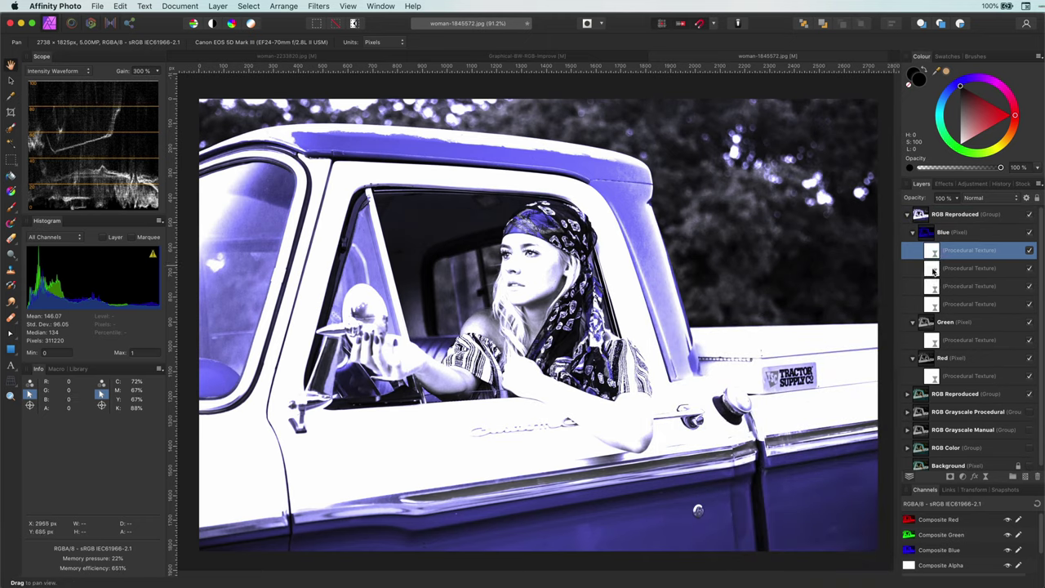
drag(936, 254, 964, 355)
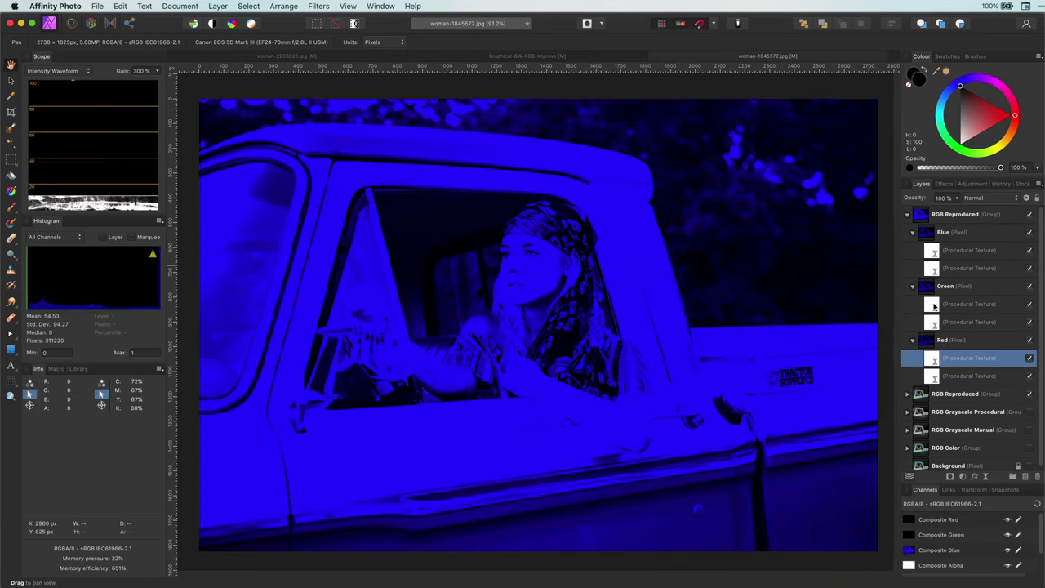
double_click(931, 304)
click(684, 401)
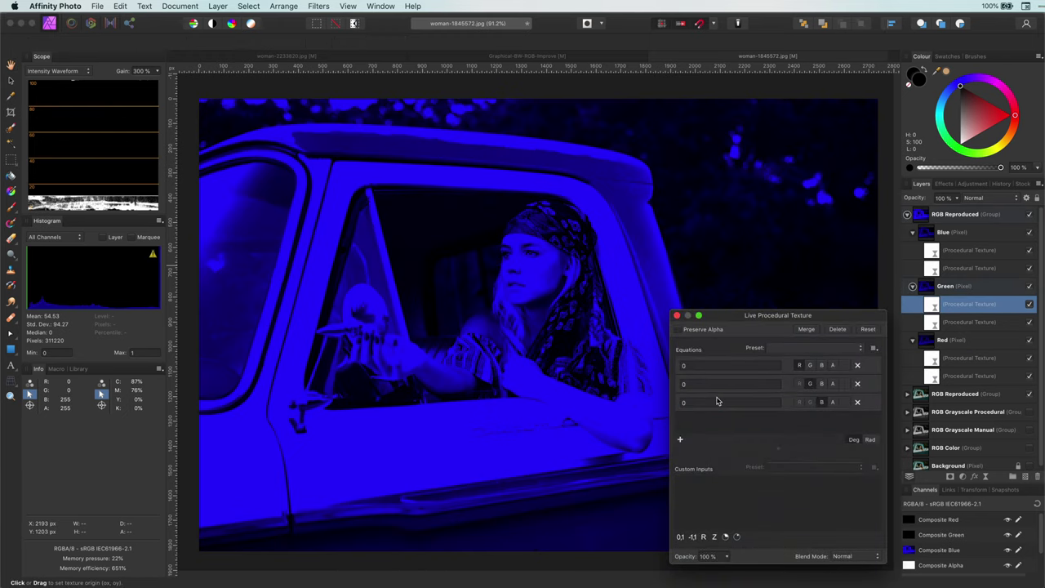
click(676, 314)
double_click(959, 356)
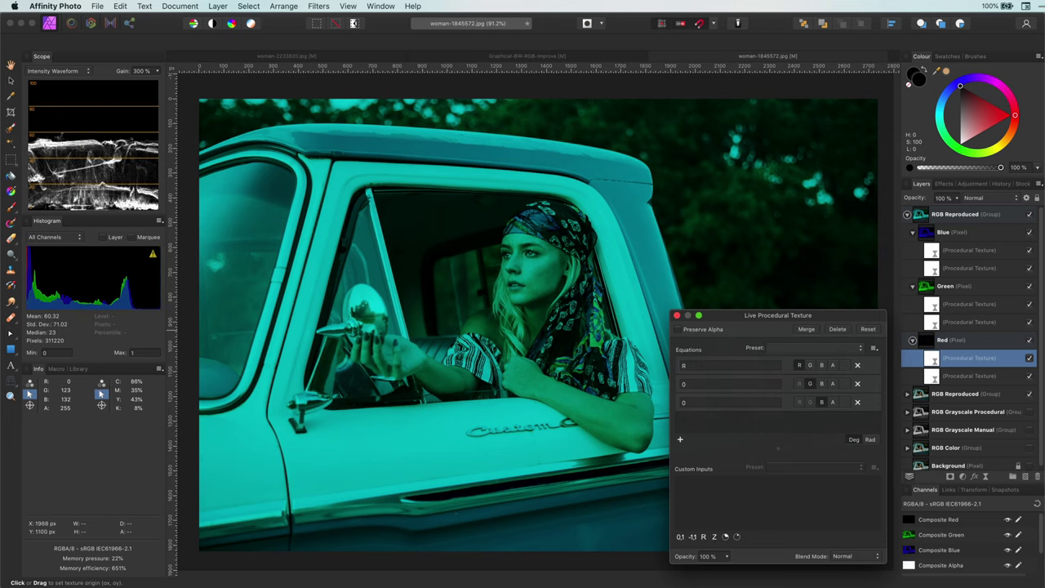
text(R)
click(676, 314)
click(906, 214)
double_click(983, 214)
key(Right)
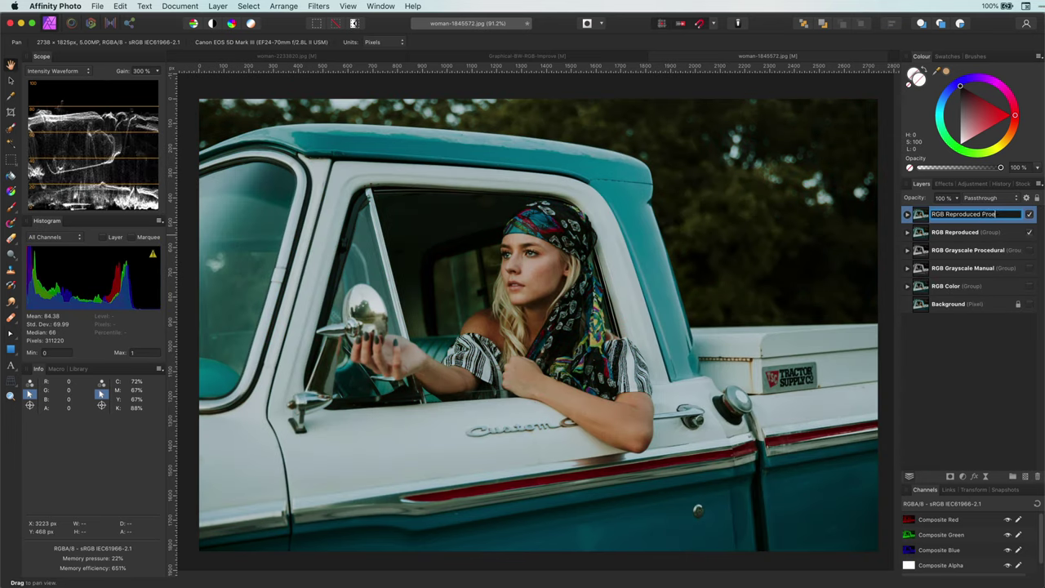
Name the new group 'RGB Reproduced Procedural' and make the Background layer visible
text(Procedural)
key(Return)
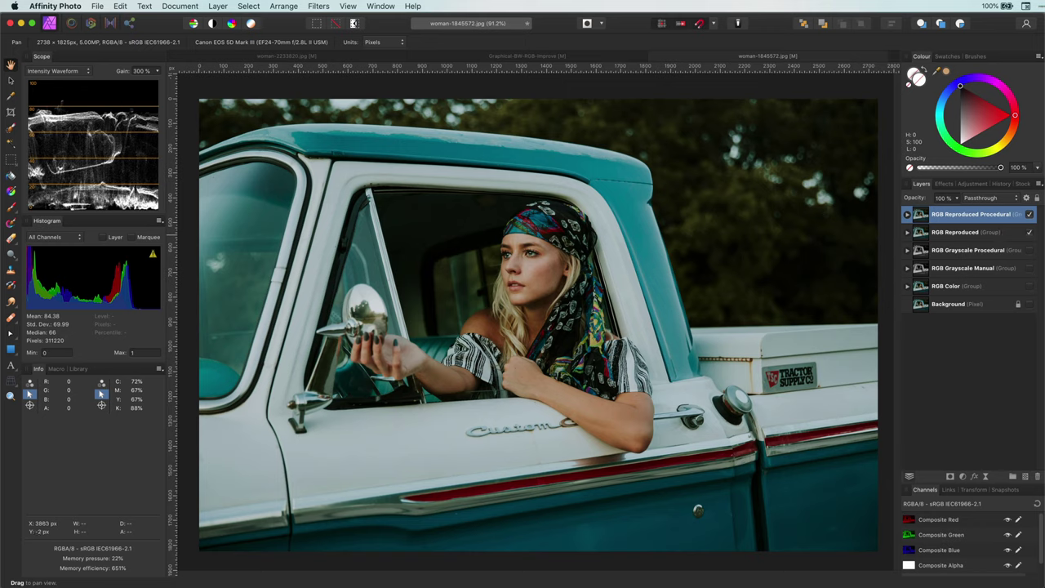
click(1028, 303)
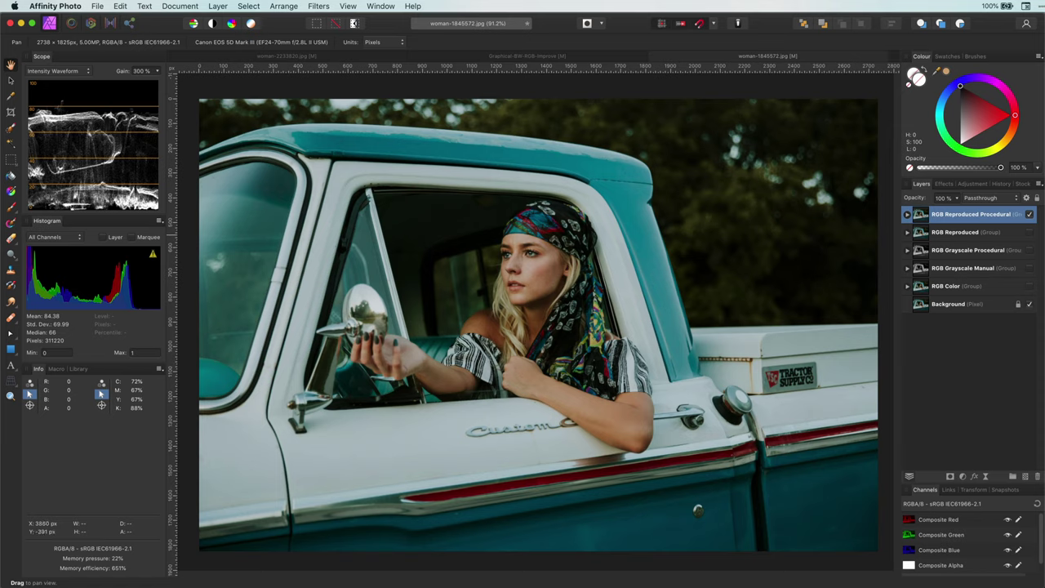